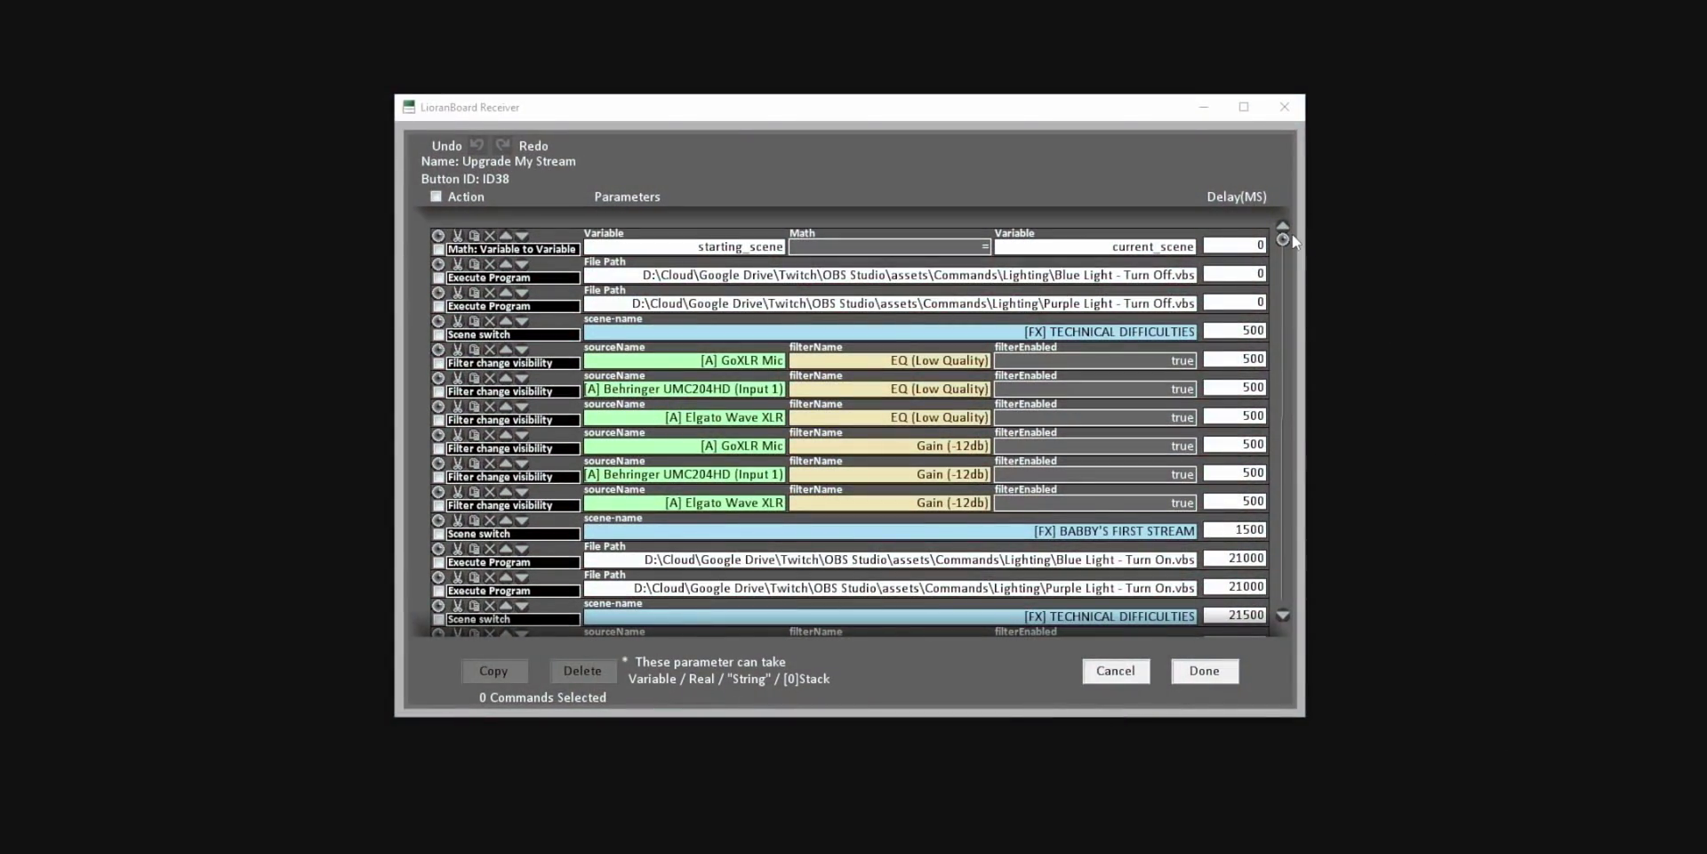
Step: Point the REWIND button's Play Audio action at the project audio file and set volume to 3
{"action": "left_click_drag", "start_coordinate": [1284, 239], "coordinate": [1245, 611]}
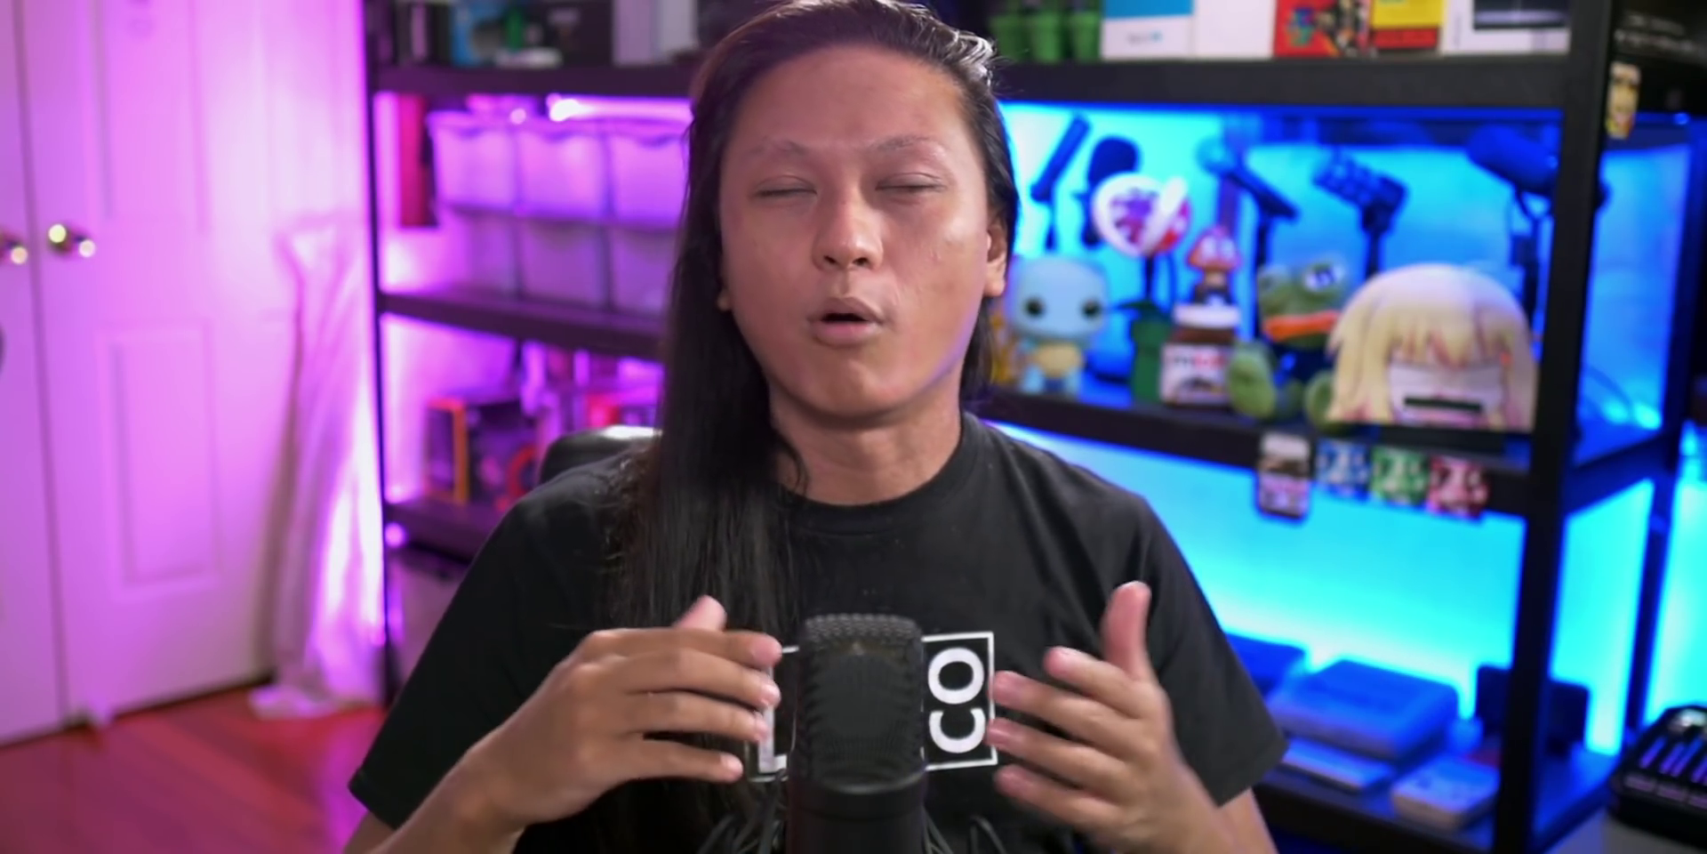
{"action": "left_click", "coordinate": [1015, 349]}
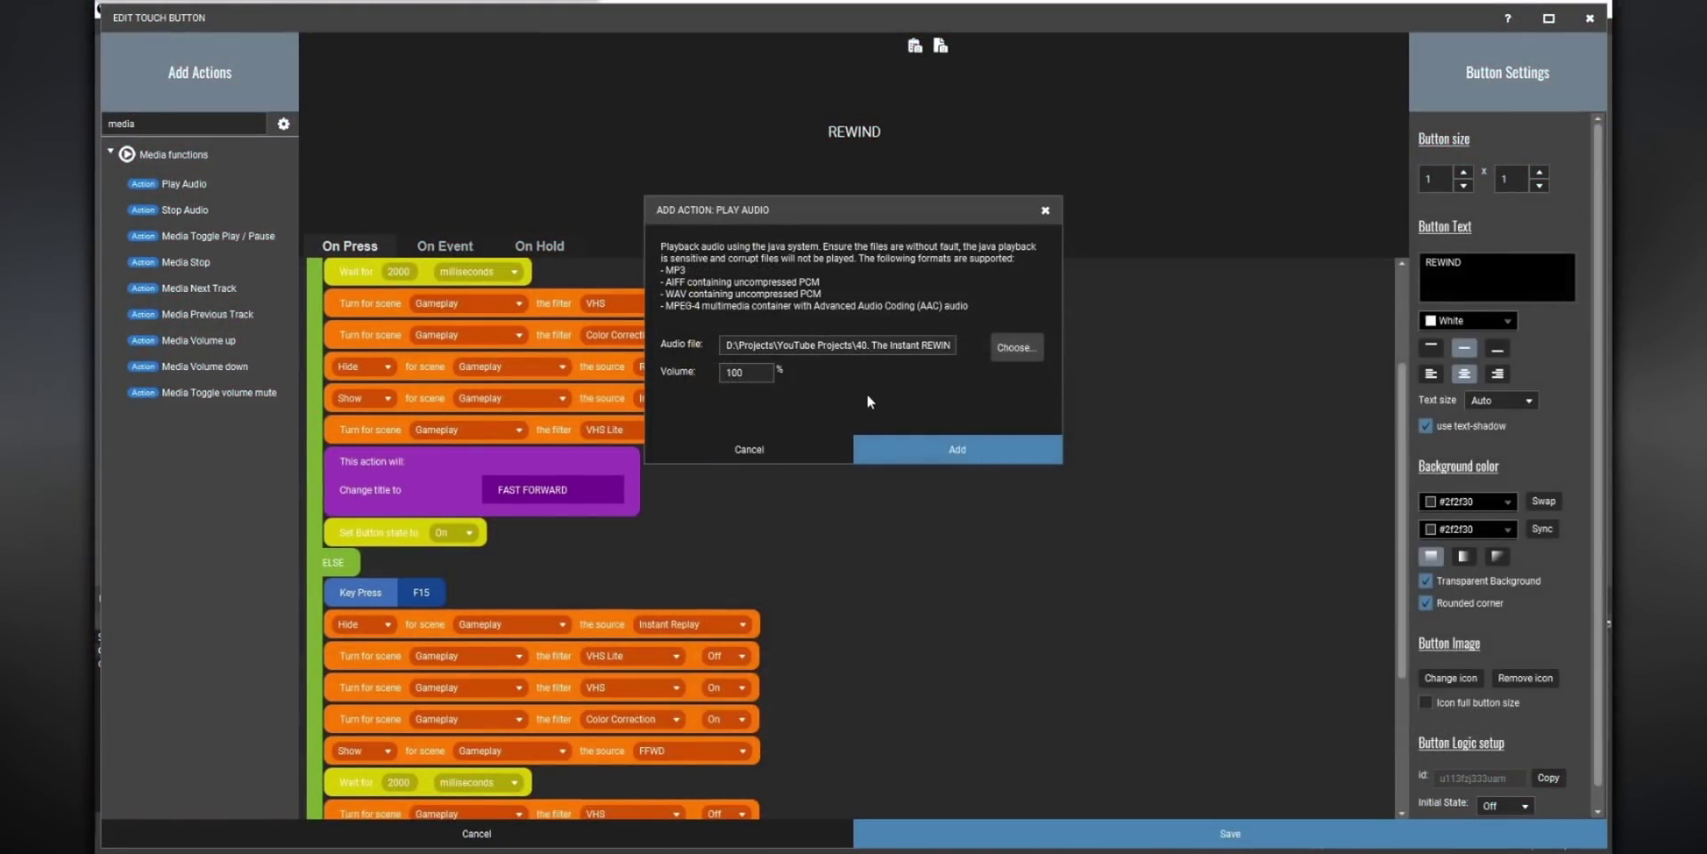
{"action": "left_click_drag", "start_coordinate": [747, 372], "coordinate": [631, 371]}
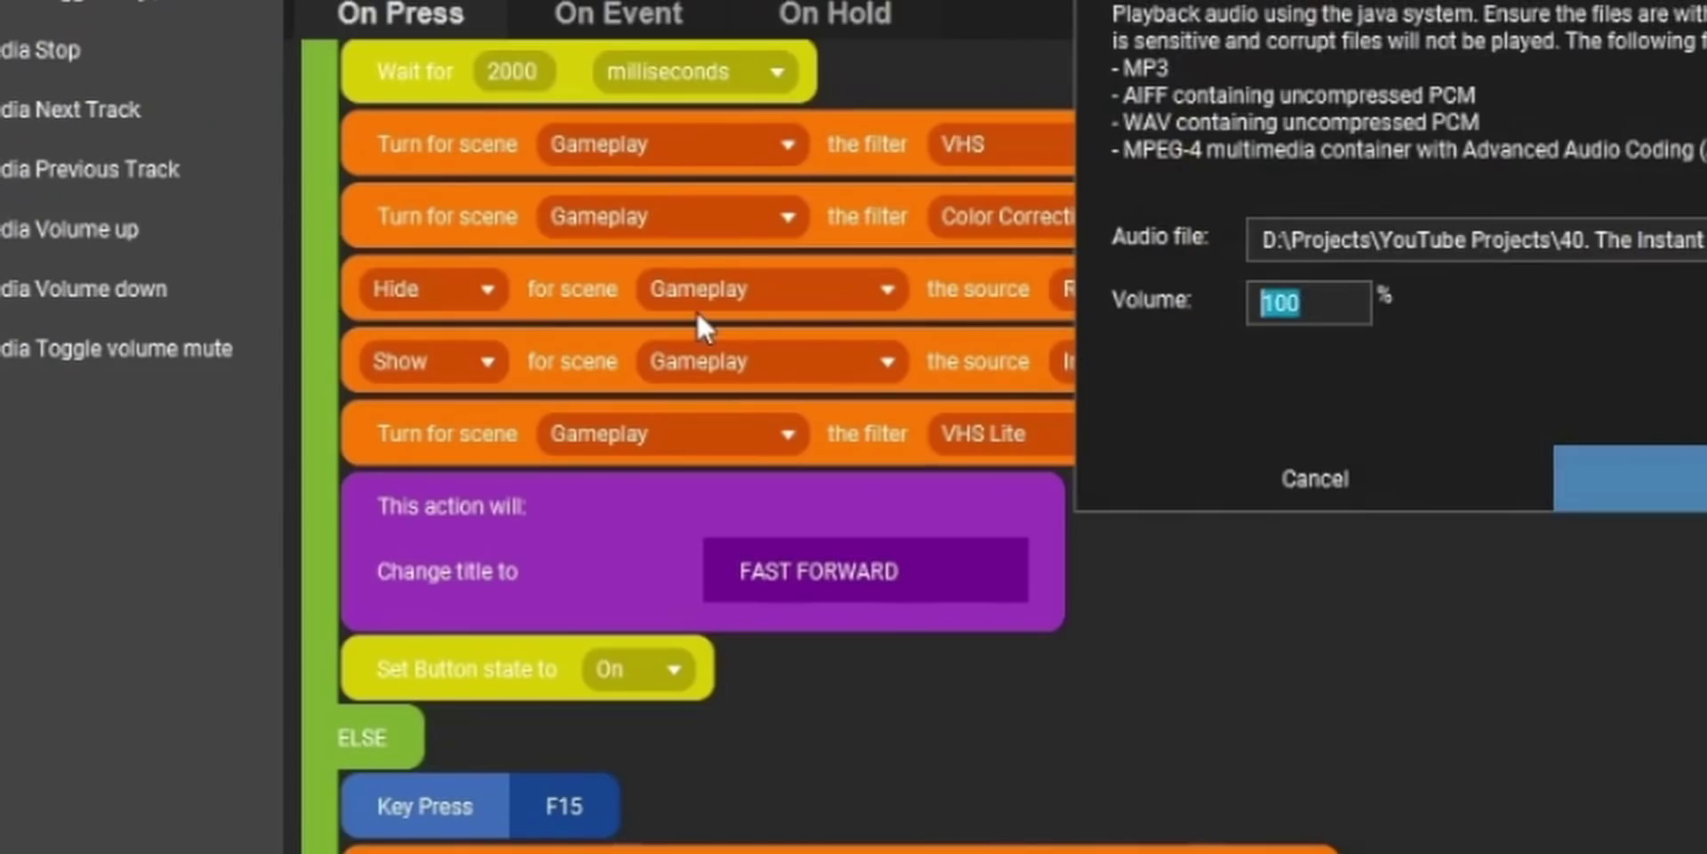
{"action": "type", "text": "3"}
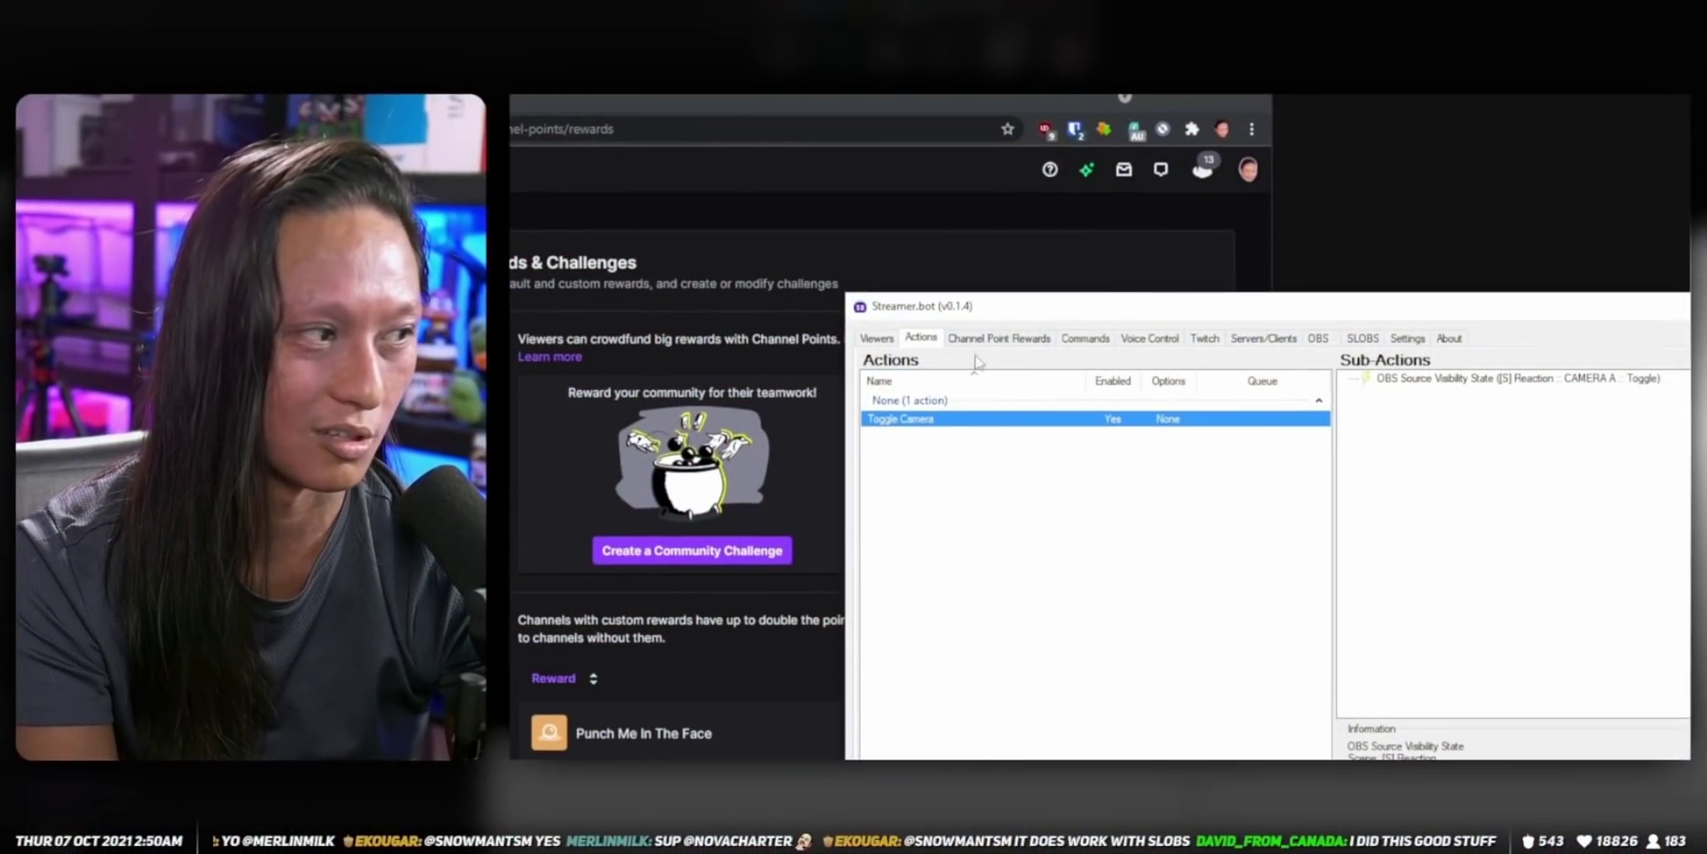
Step: Open the Channel Point Rewards list and begin a new reward titled 'Oh damn'
{"action": "left_click", "coordinate": [998, 337]}
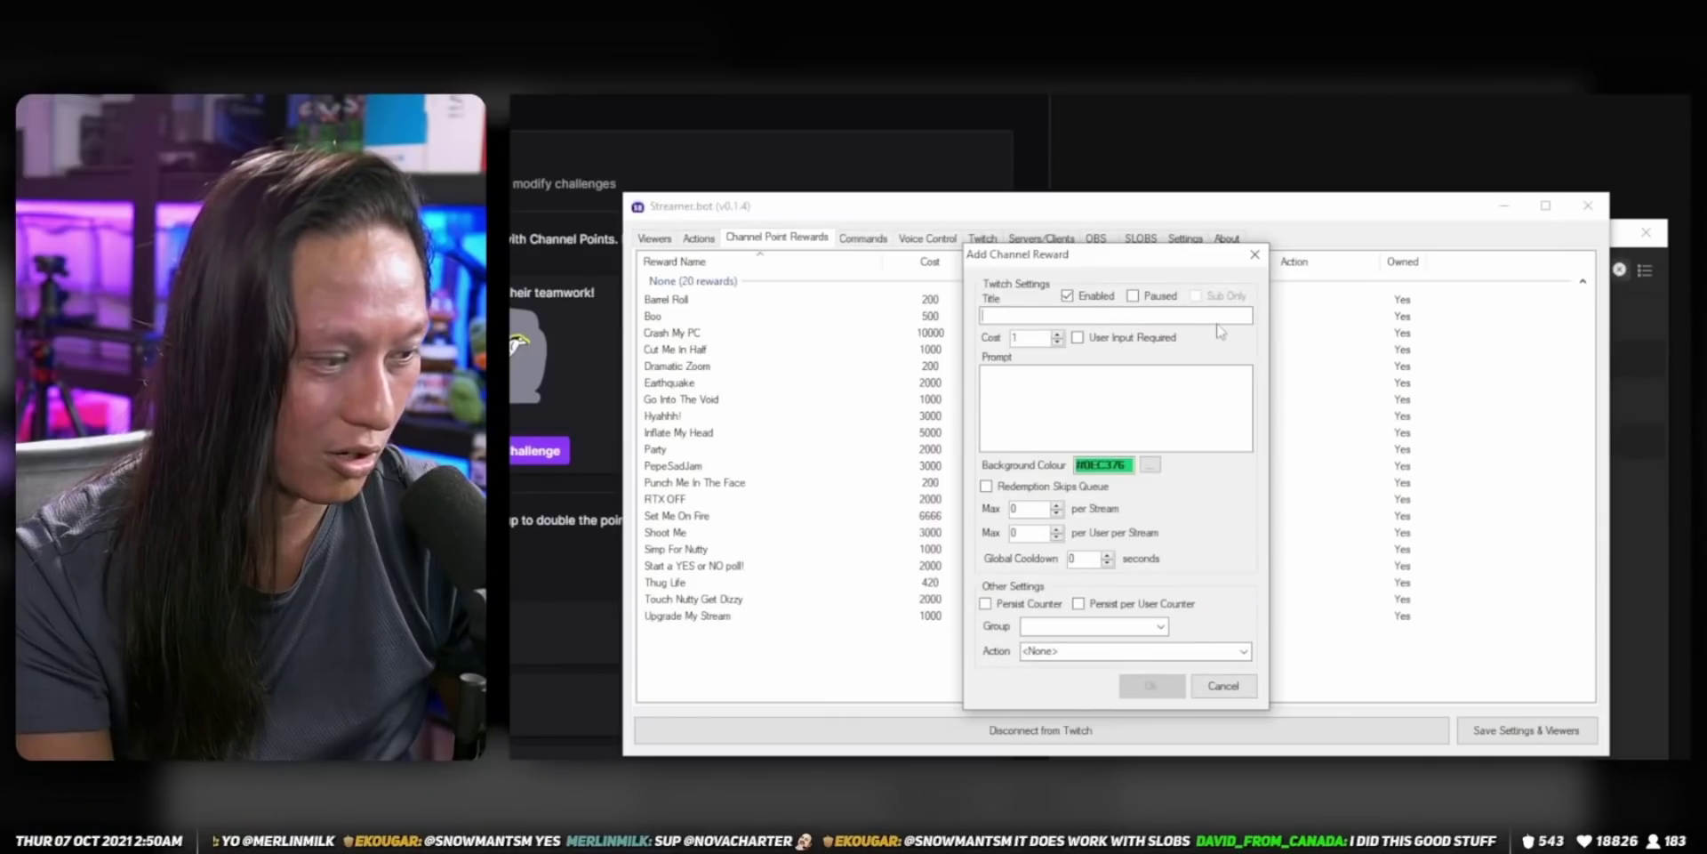
{"action": "type", "text": "Oh damn"}
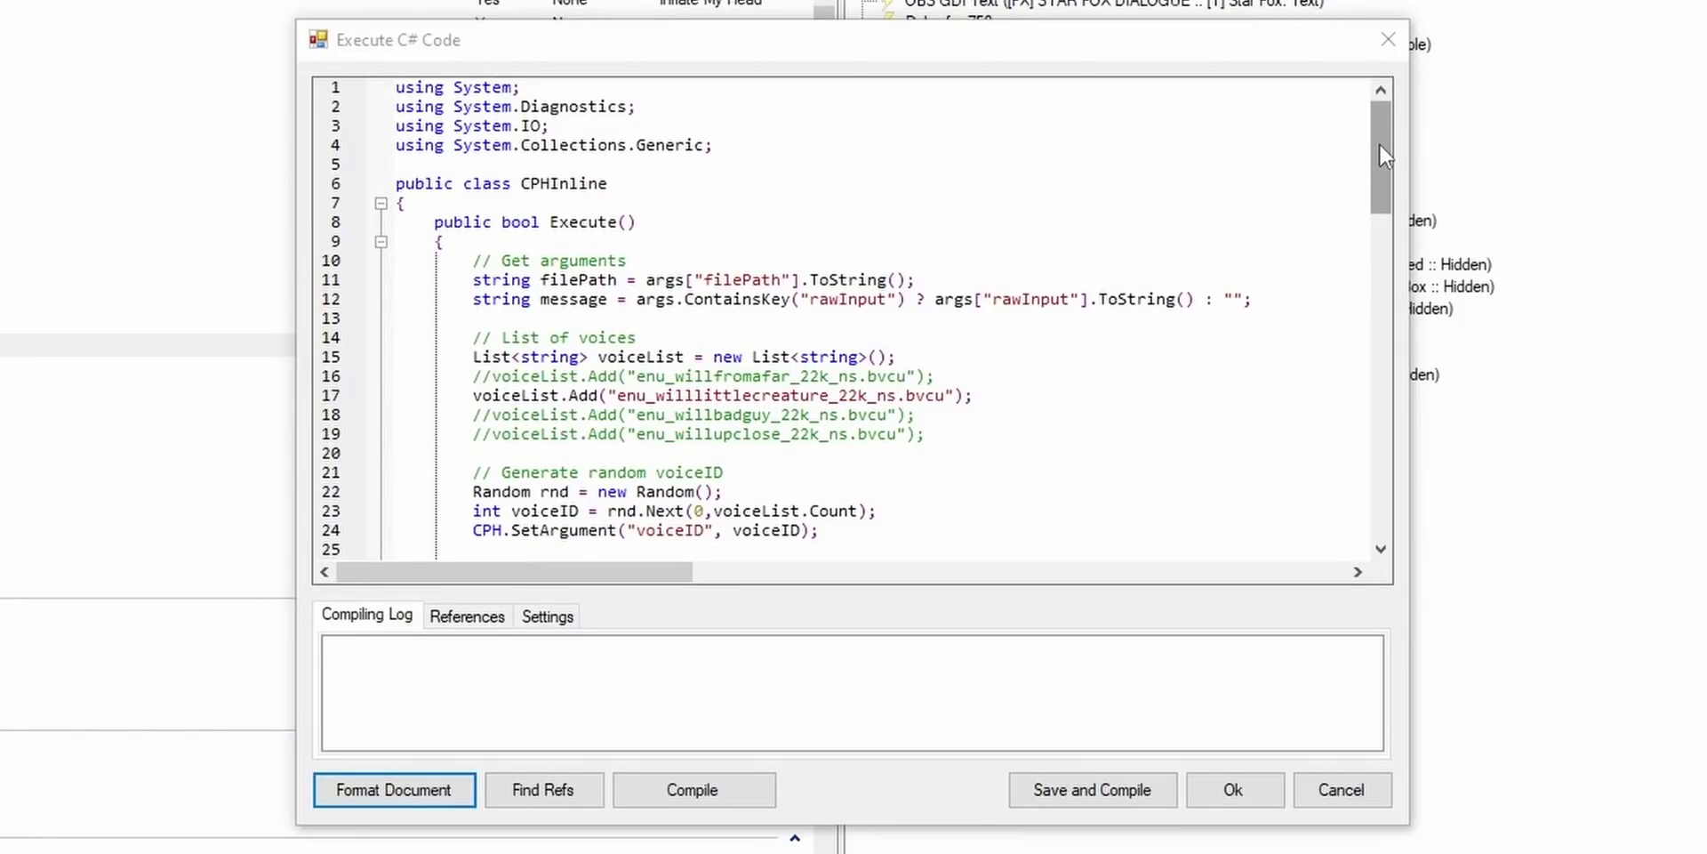
{"action": "left_click_drag", "start_coordinate": [1379, 144], "coordinate": [1382, 440]}
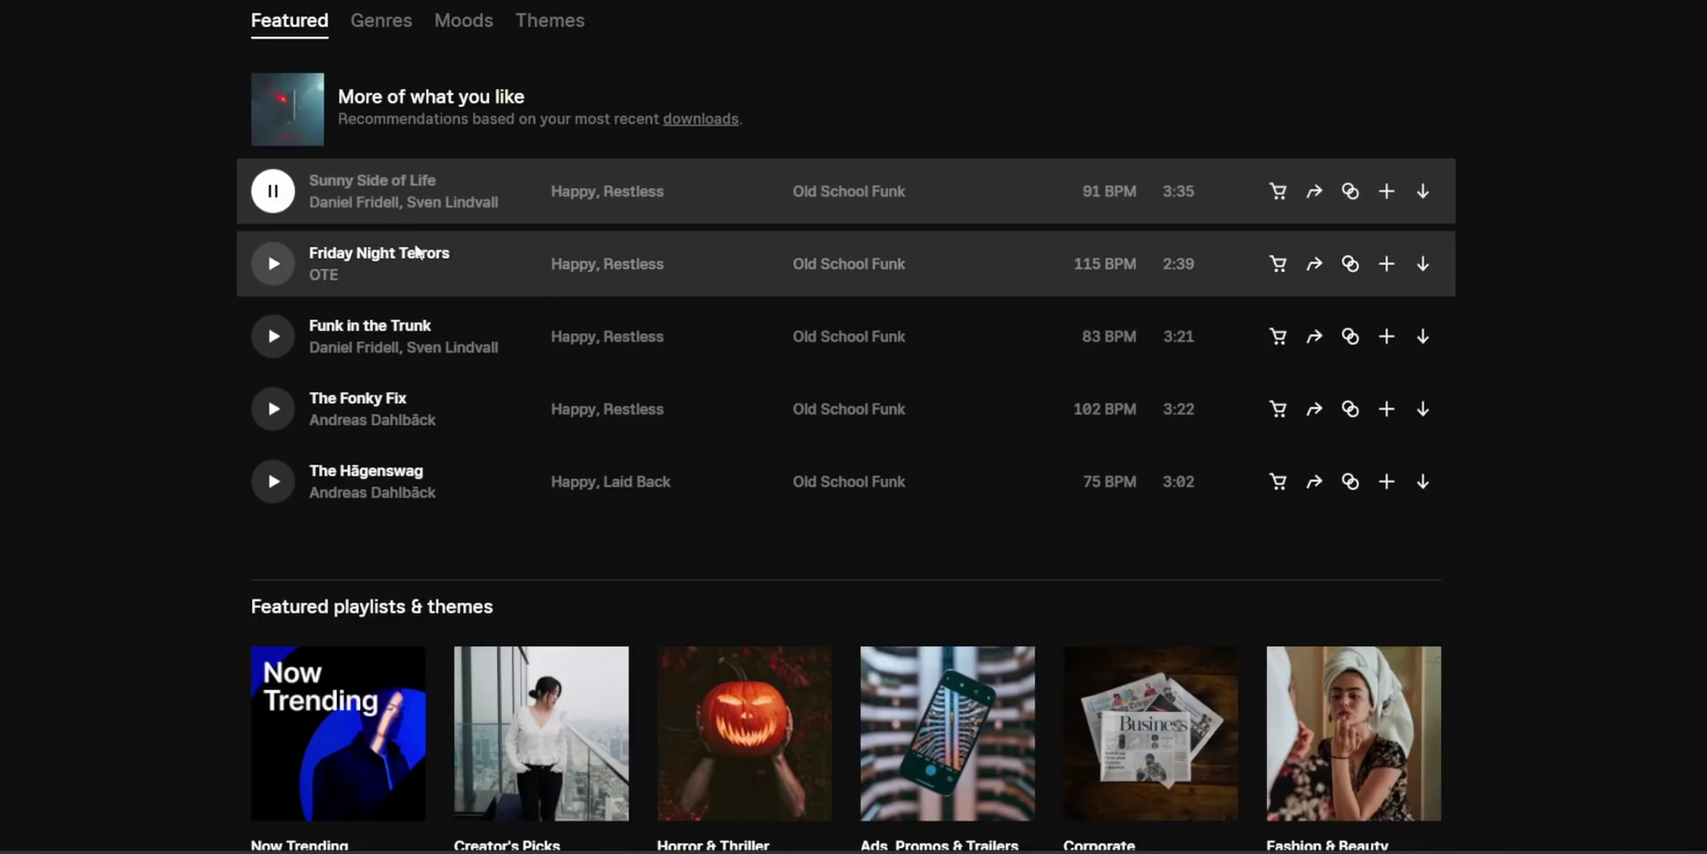
Step: Browse Featured playlists to Creator's Picks and open Brandon B's Viral Essentials
{"action": "scroll", "coordinate": [516, 392], "scroll_direction": "down", "scroll_amount": 4}
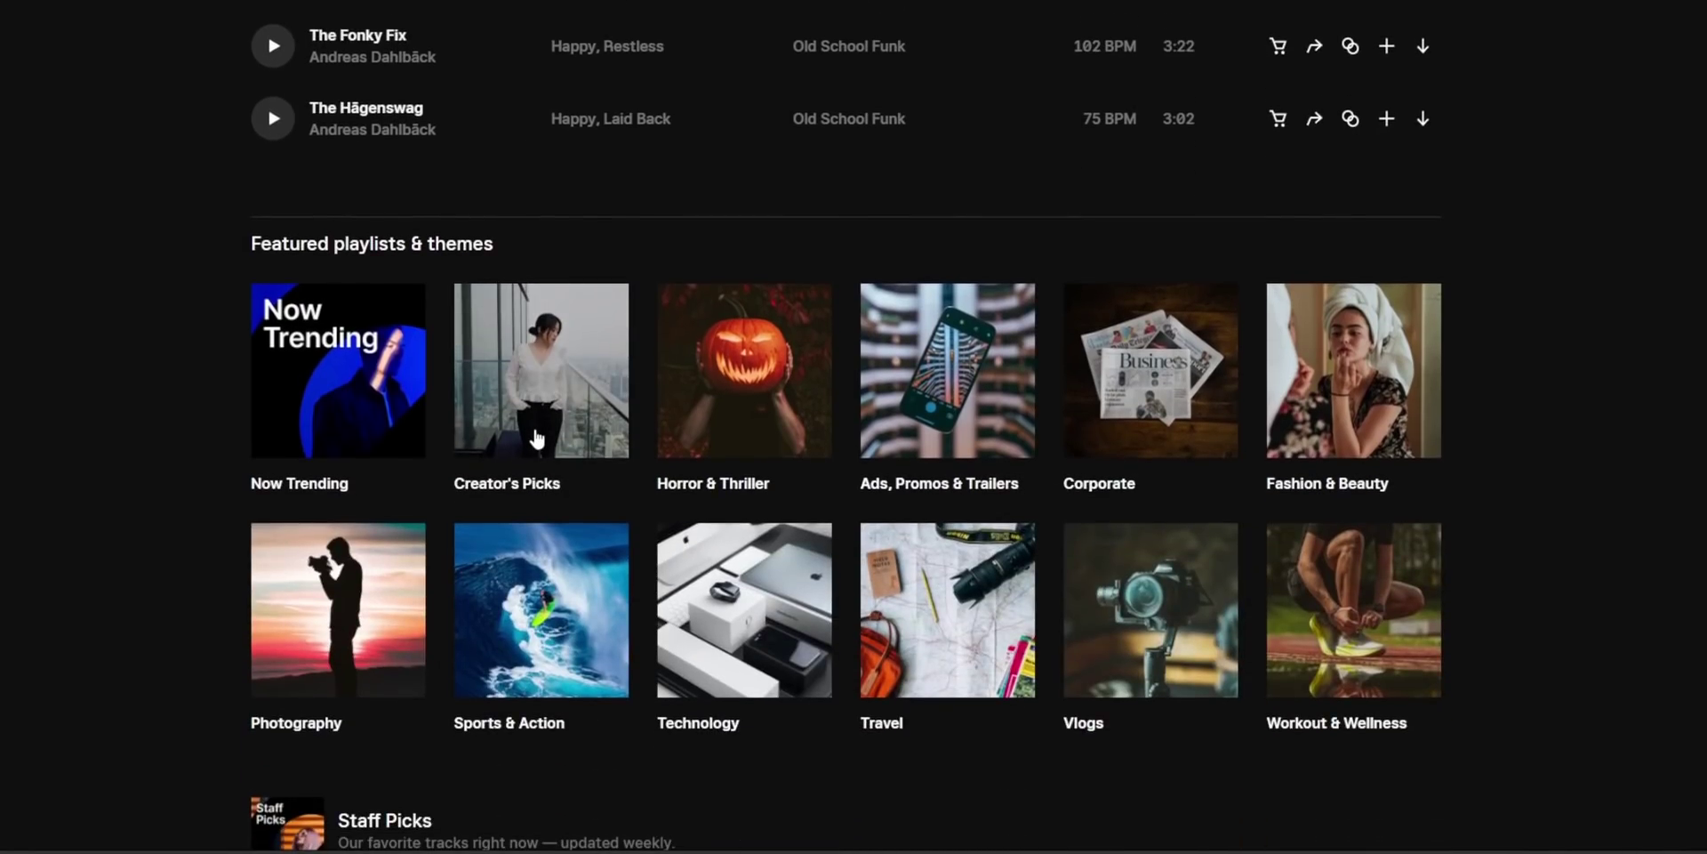
{"action": "left_click", "coordinate": [536, 436]}
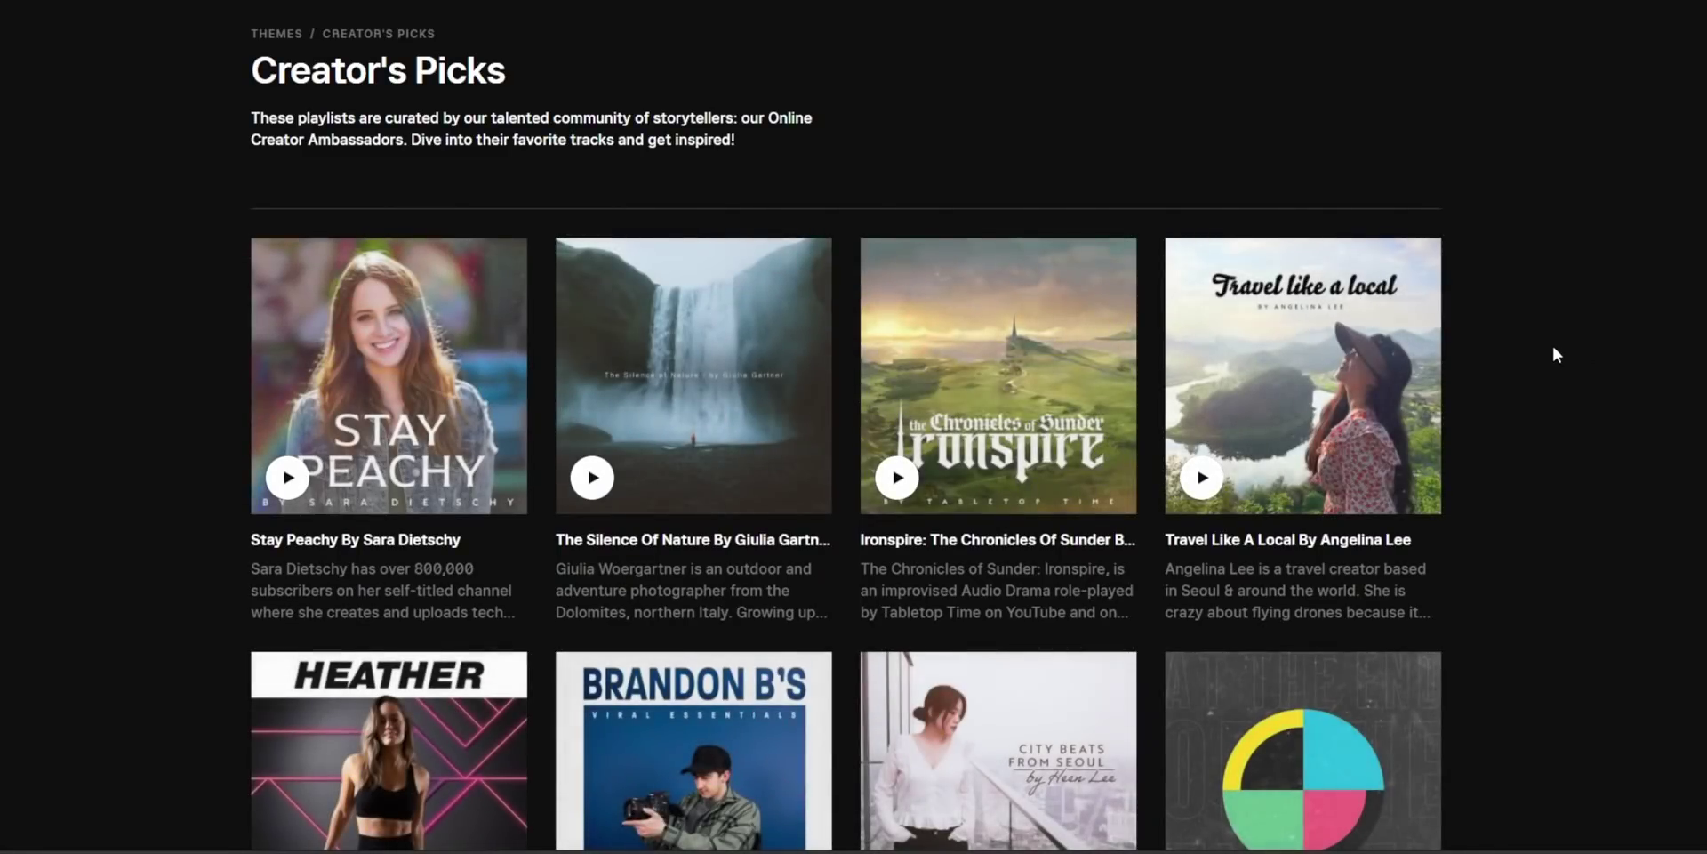
{"action": "scroll", "coordinate": [1554, 354], "scroll_direction": "down", "scroll_amount": 4}
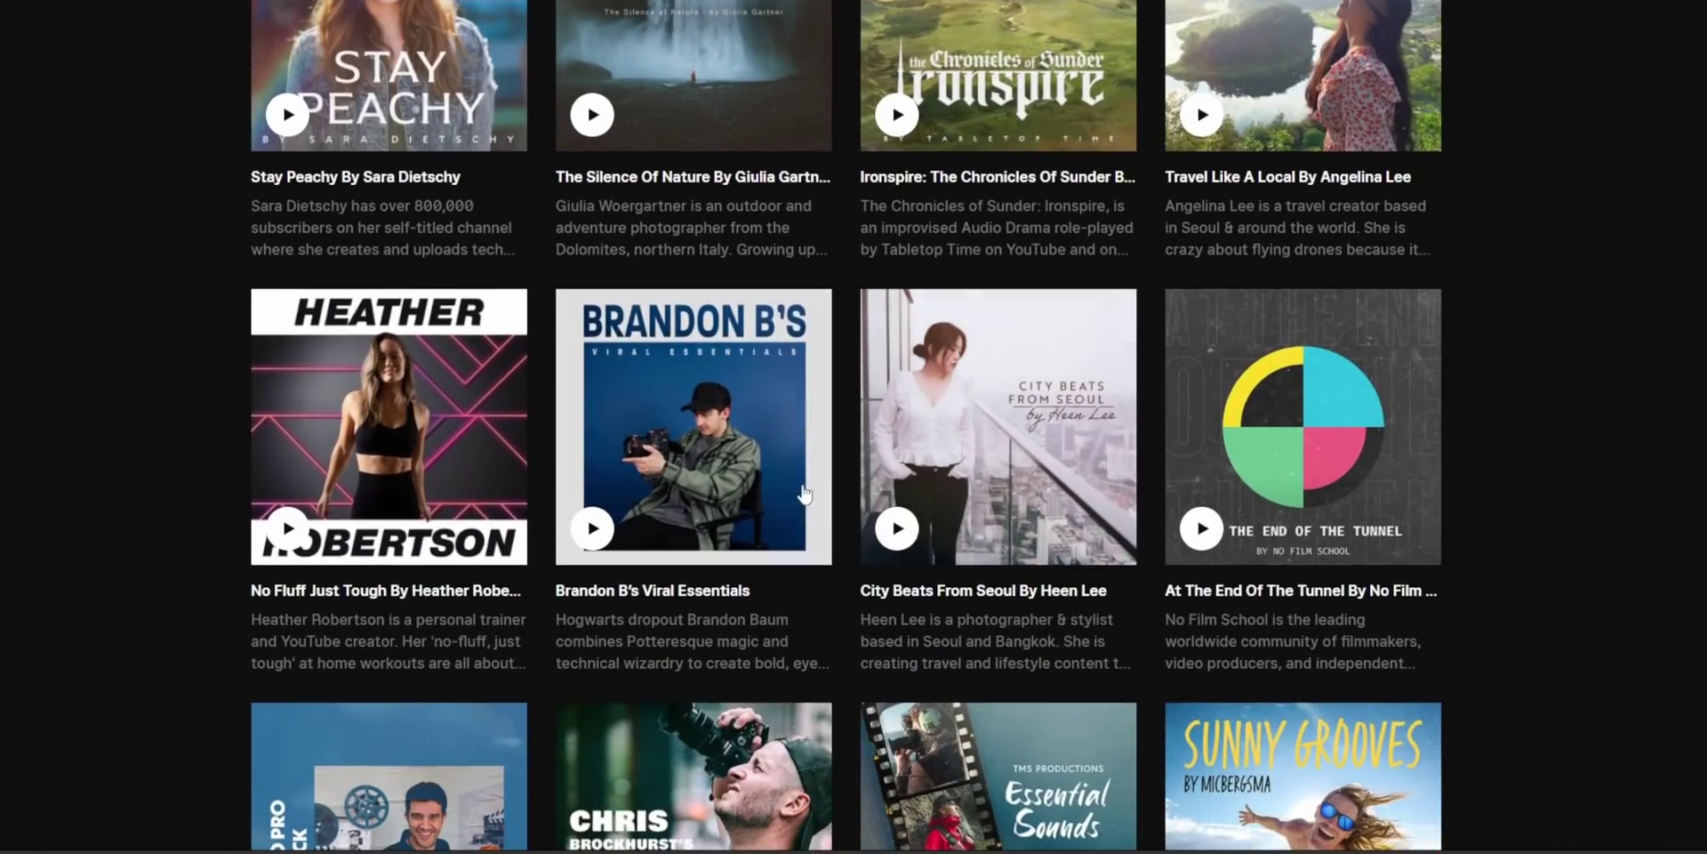
{"action": "left_click", "coordinate": [737, 493]}
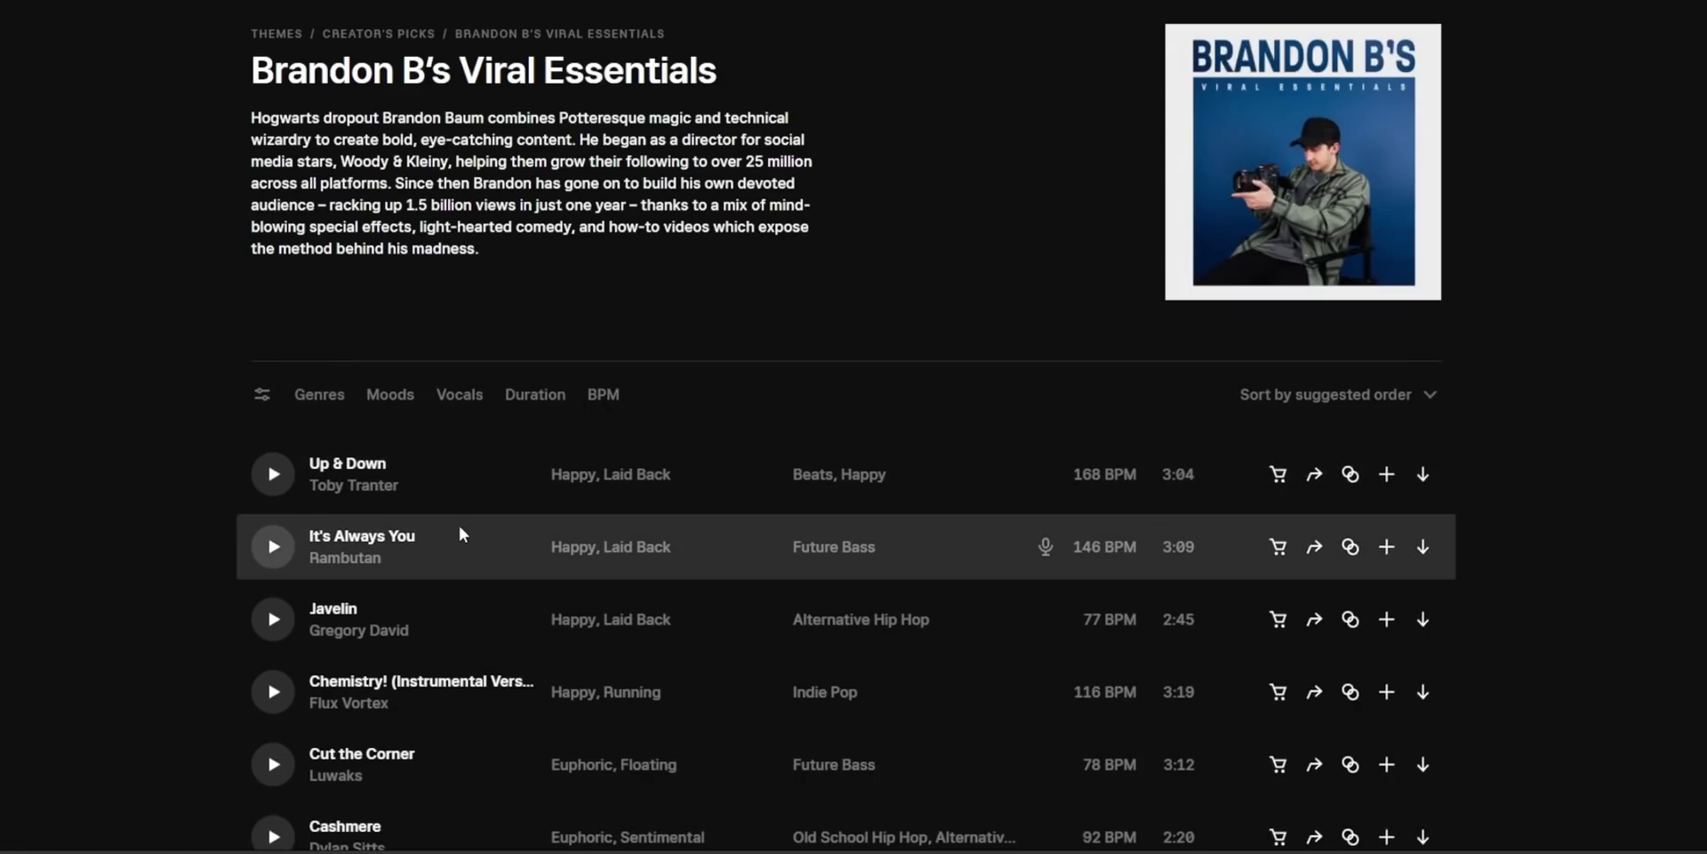
{"action": "scroll", "coordinate": [269, 678], "scroll_direction": "down", "scroll_amount": 4}
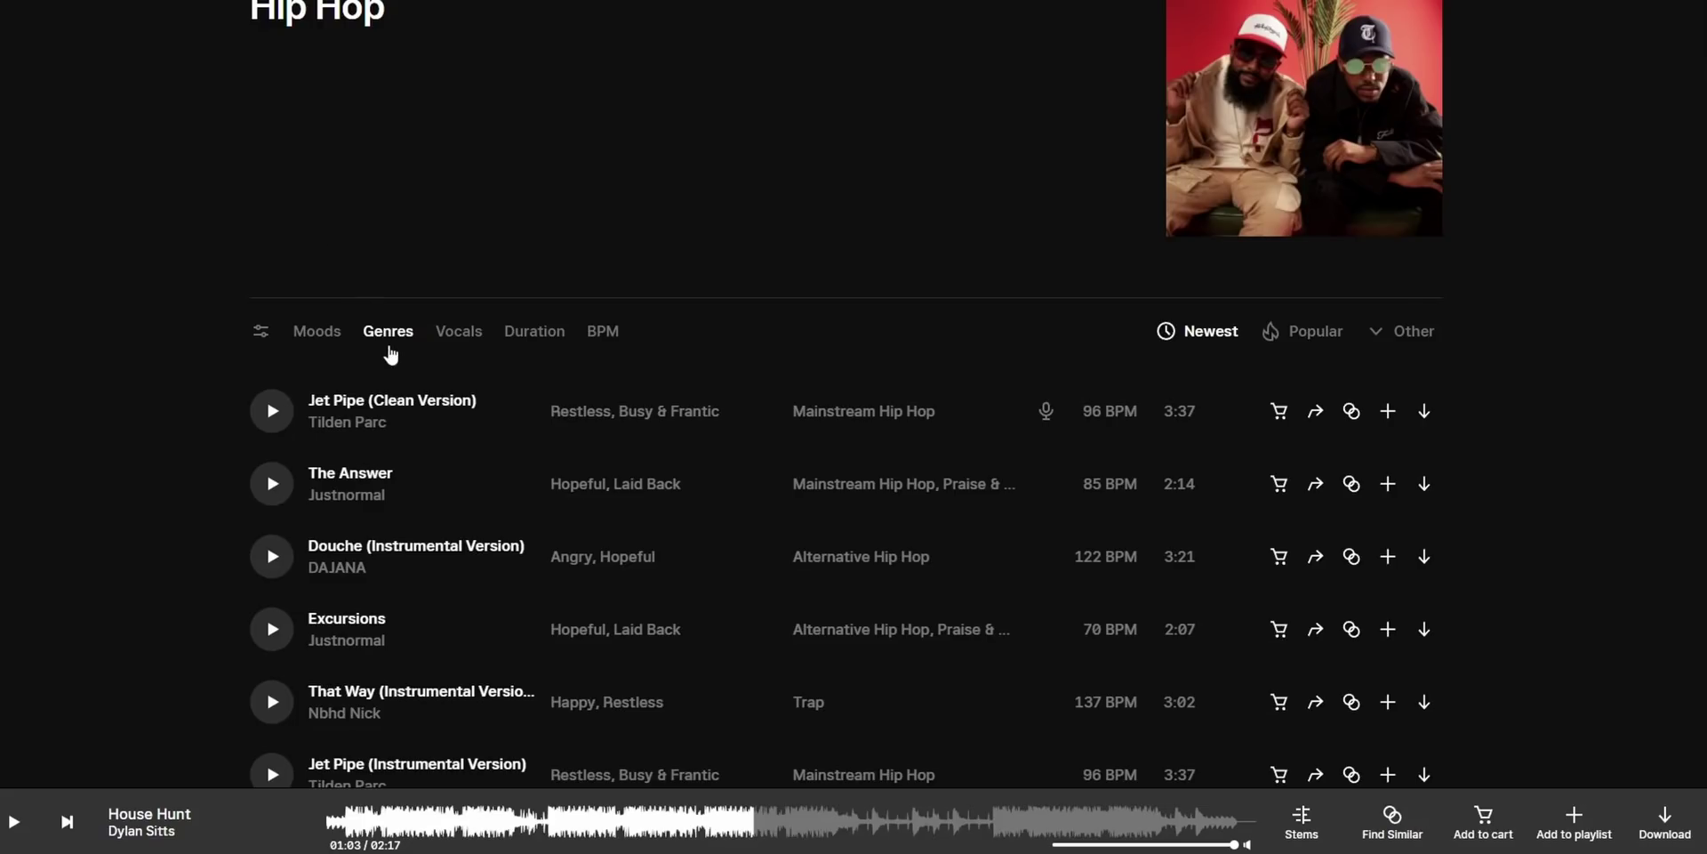
Step: Filter the tracks to the Mainstream Hip Hop genre and Laid Back mood, then show the BPM filter
{"action": "left_click", "coordinate": [398, 332]}
{"action": "left_click", "coordinate": [485, 383]}
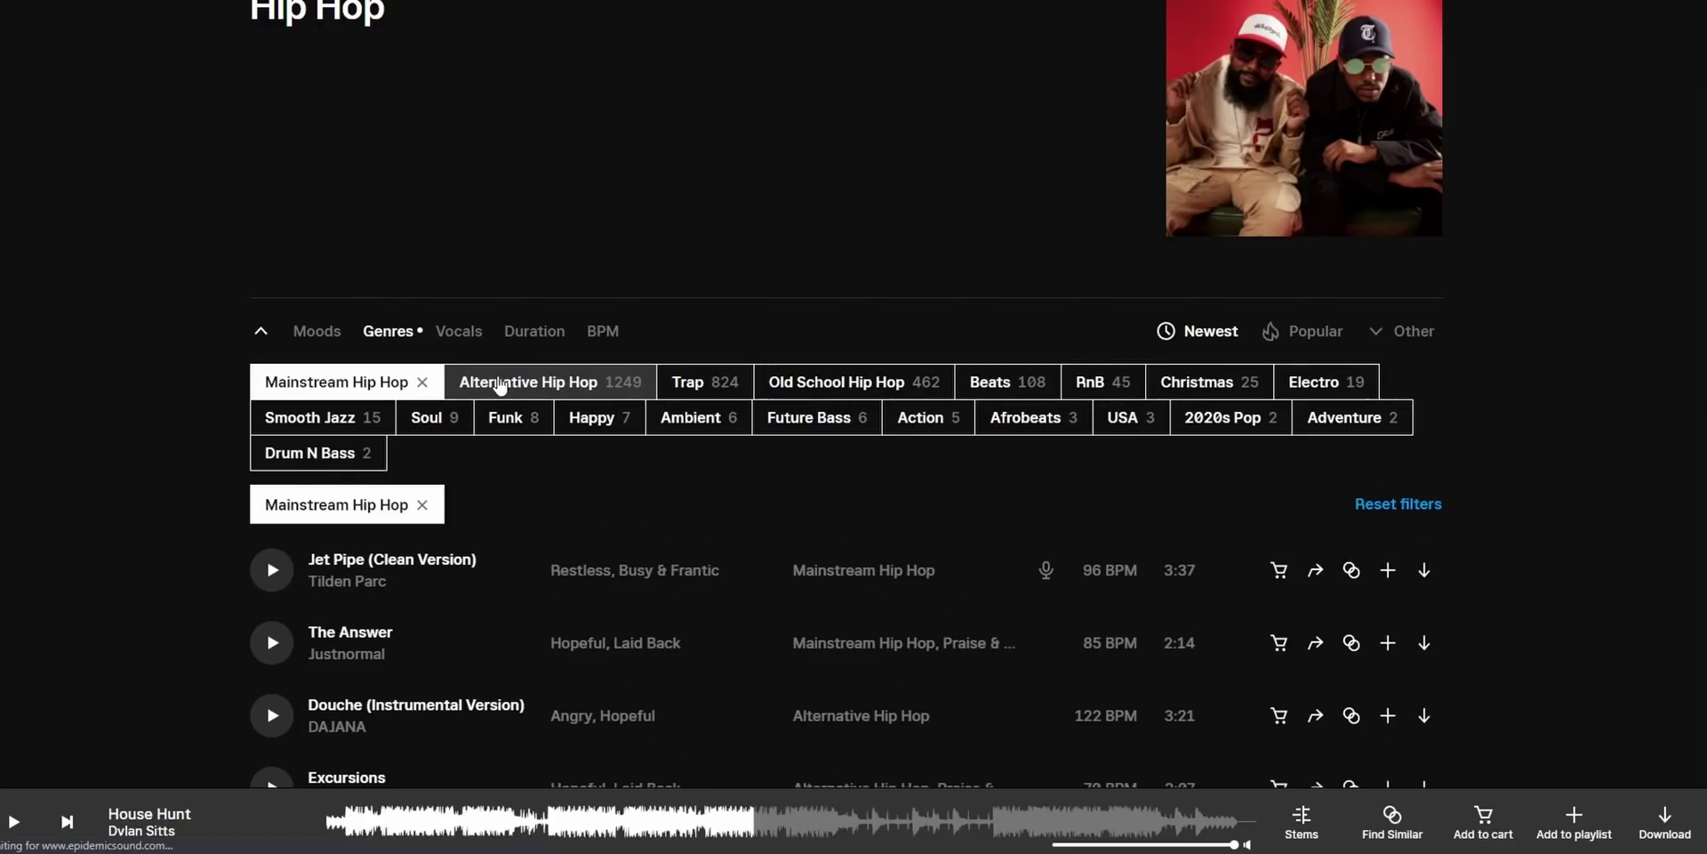
{"action": "left_click", "coordinate": [302, 334]}
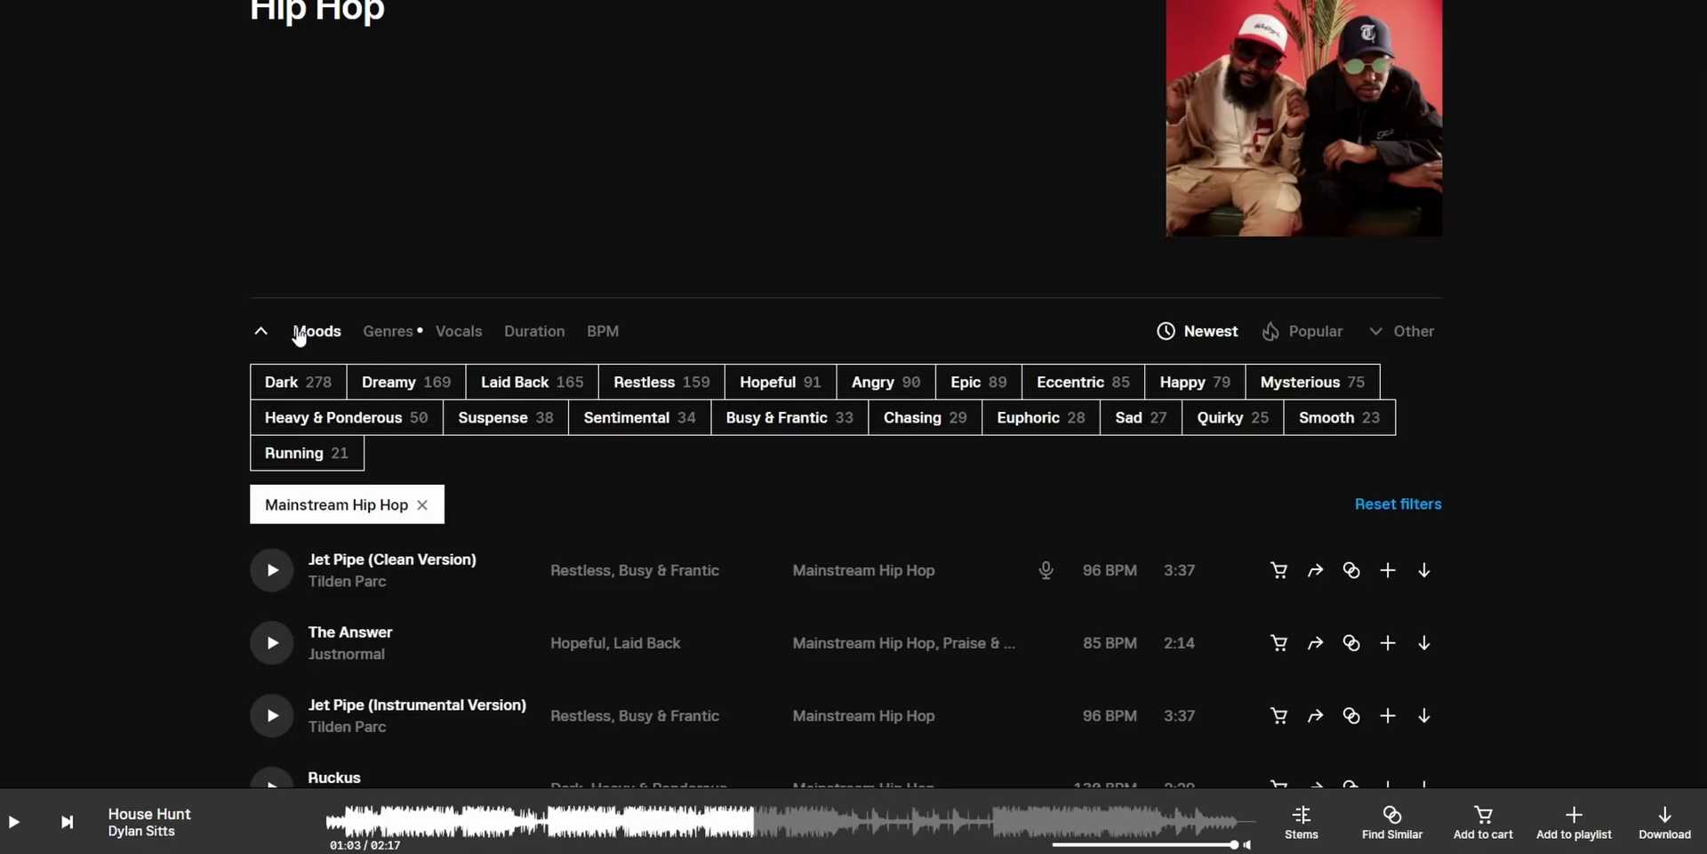
{"action": "left_click", "coordinate": [499, 381]}
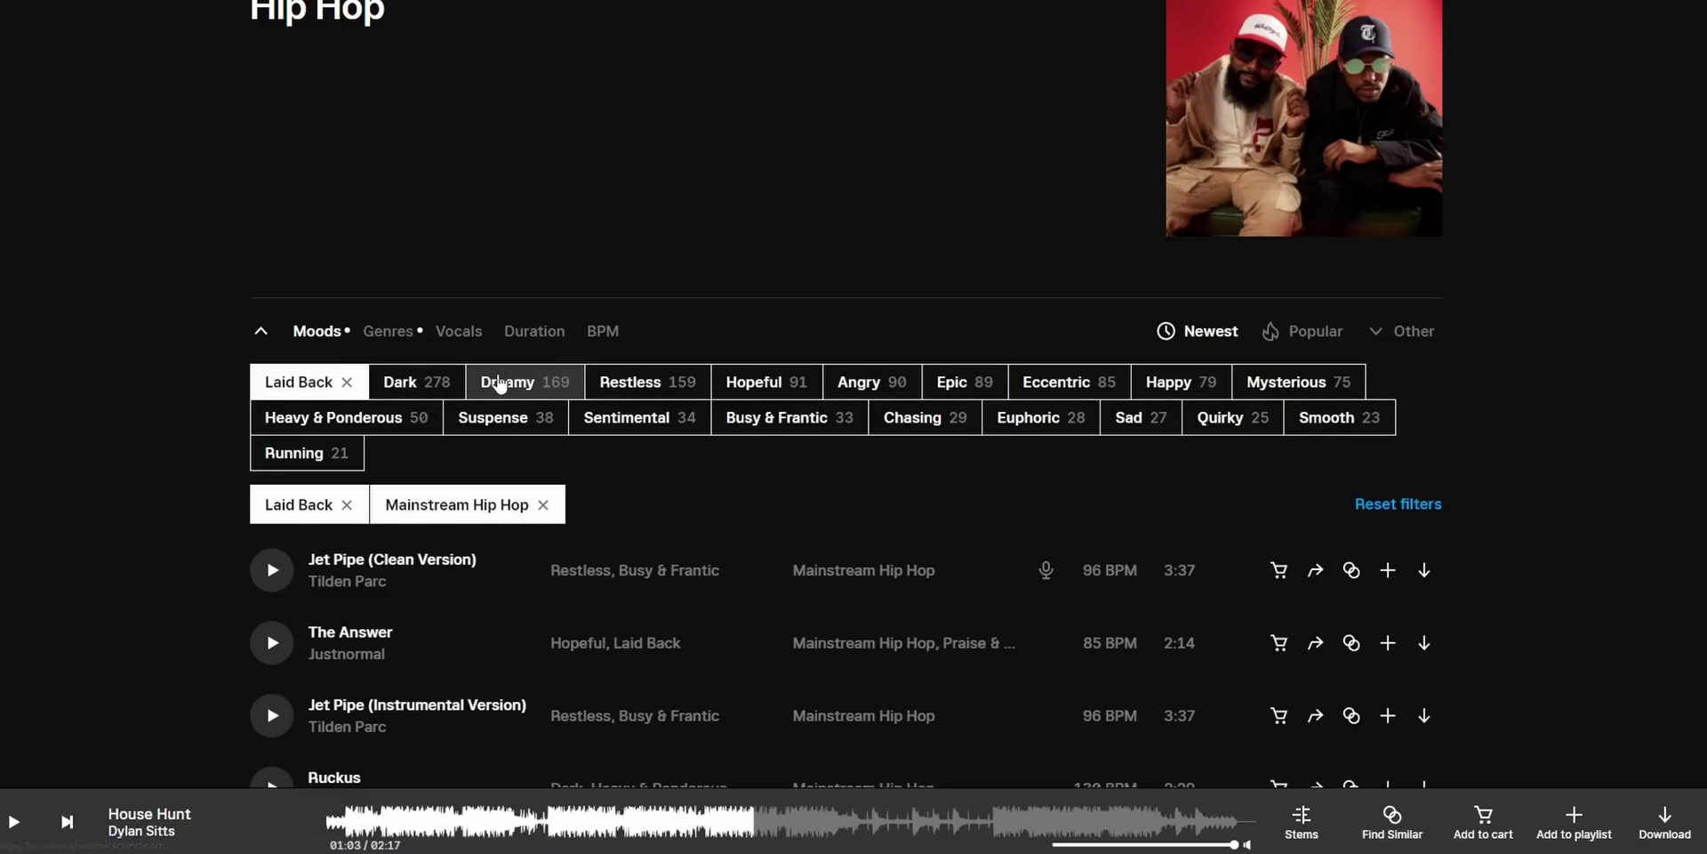
{"action": "left_click", "coordinate": [602, 351]}
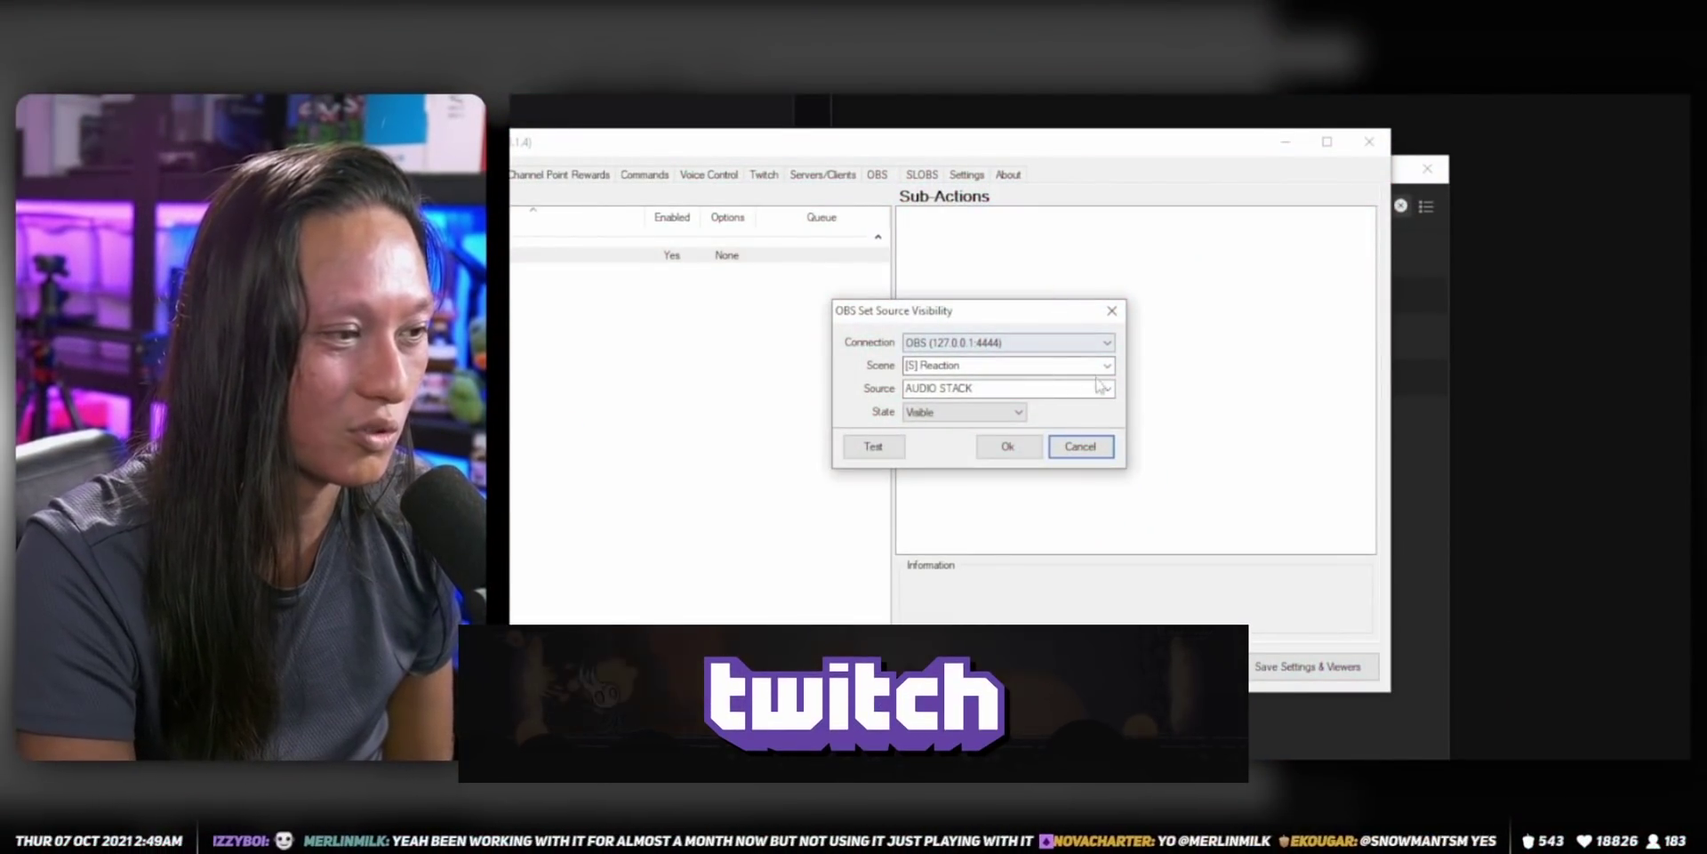
Step: Save a Set Source Visibility sub-action targeting CAMERA A in the [S] Reaction scene
{"action": "left_click", "coordinate": [923, 368]}
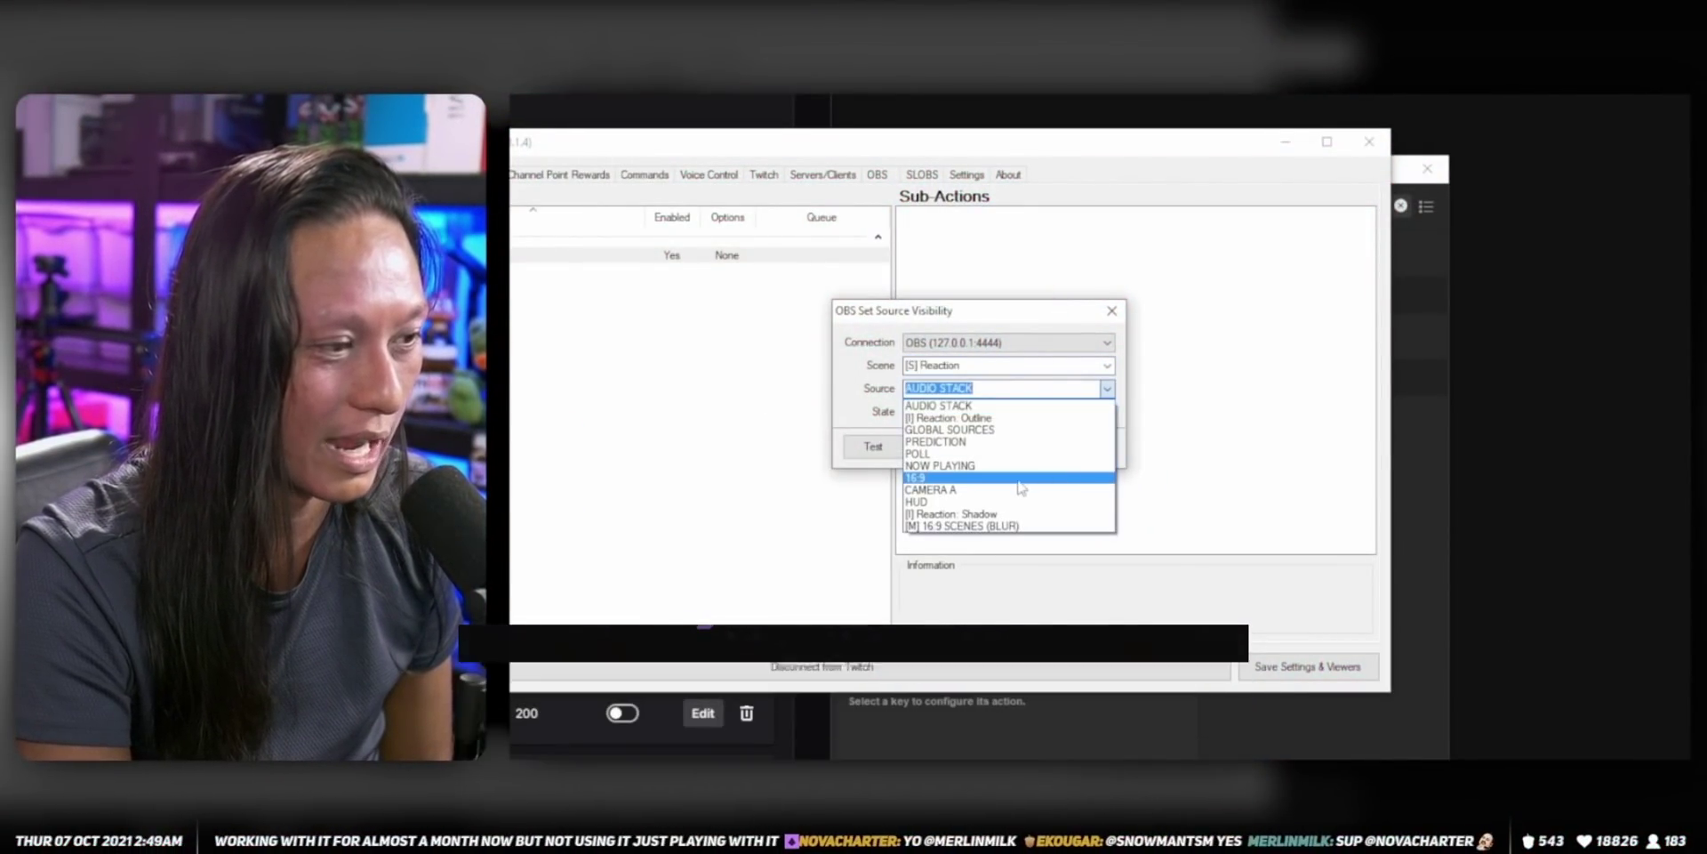
{"action": "left_click", "coordinate": [1021, 489]}
{"action": "left_click", "coordinate": [964, 412]}
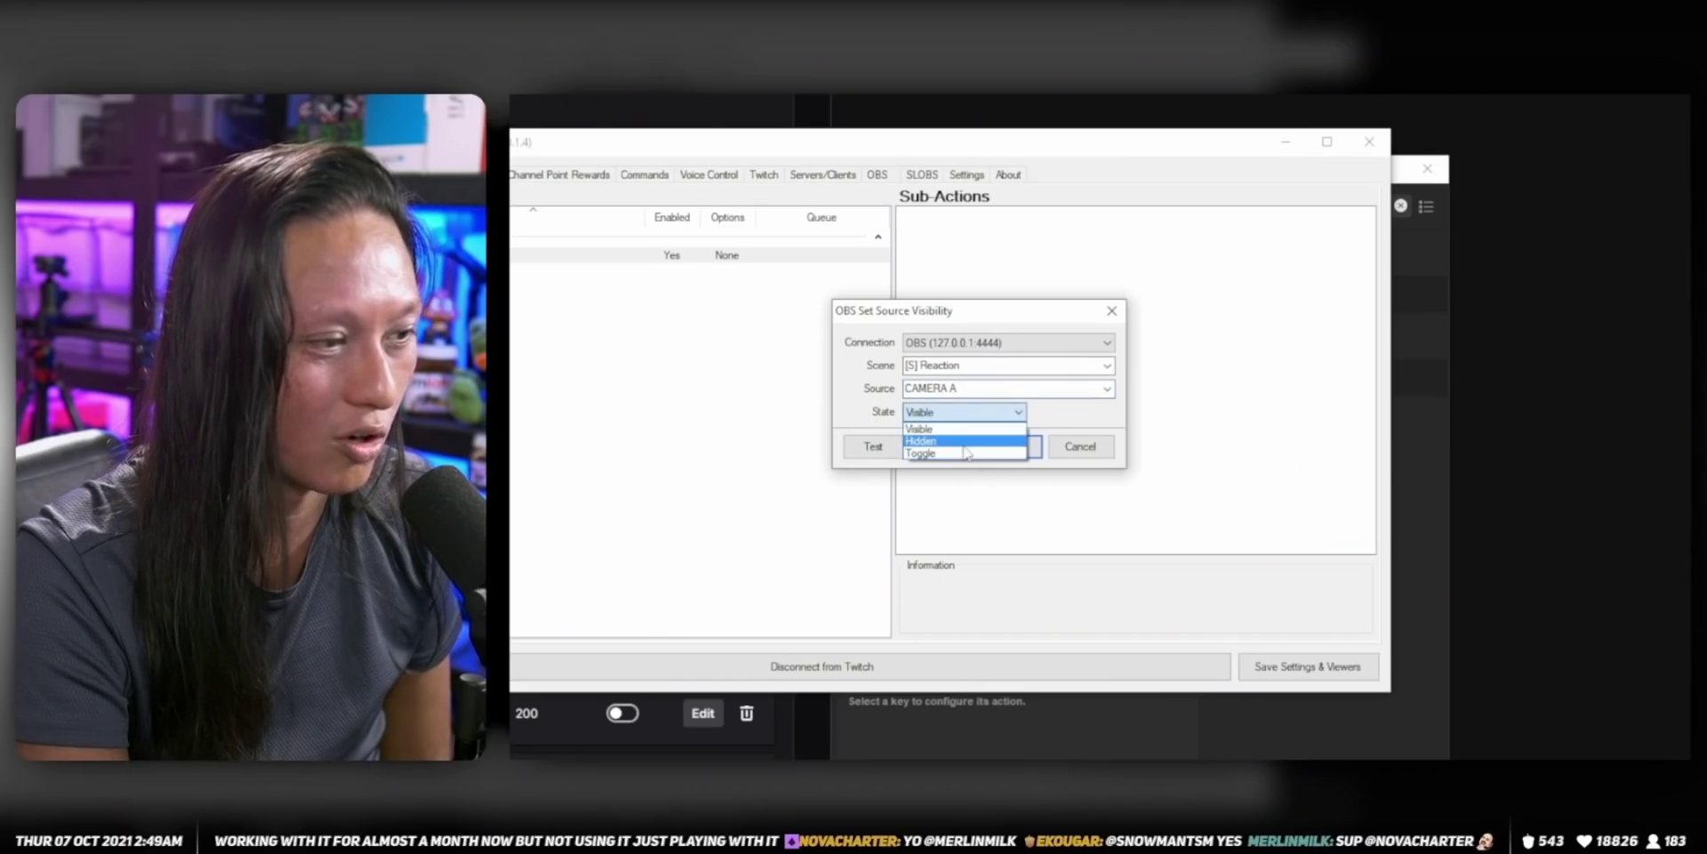
{"action": "left_click", "coordinate": [1007, 445]}
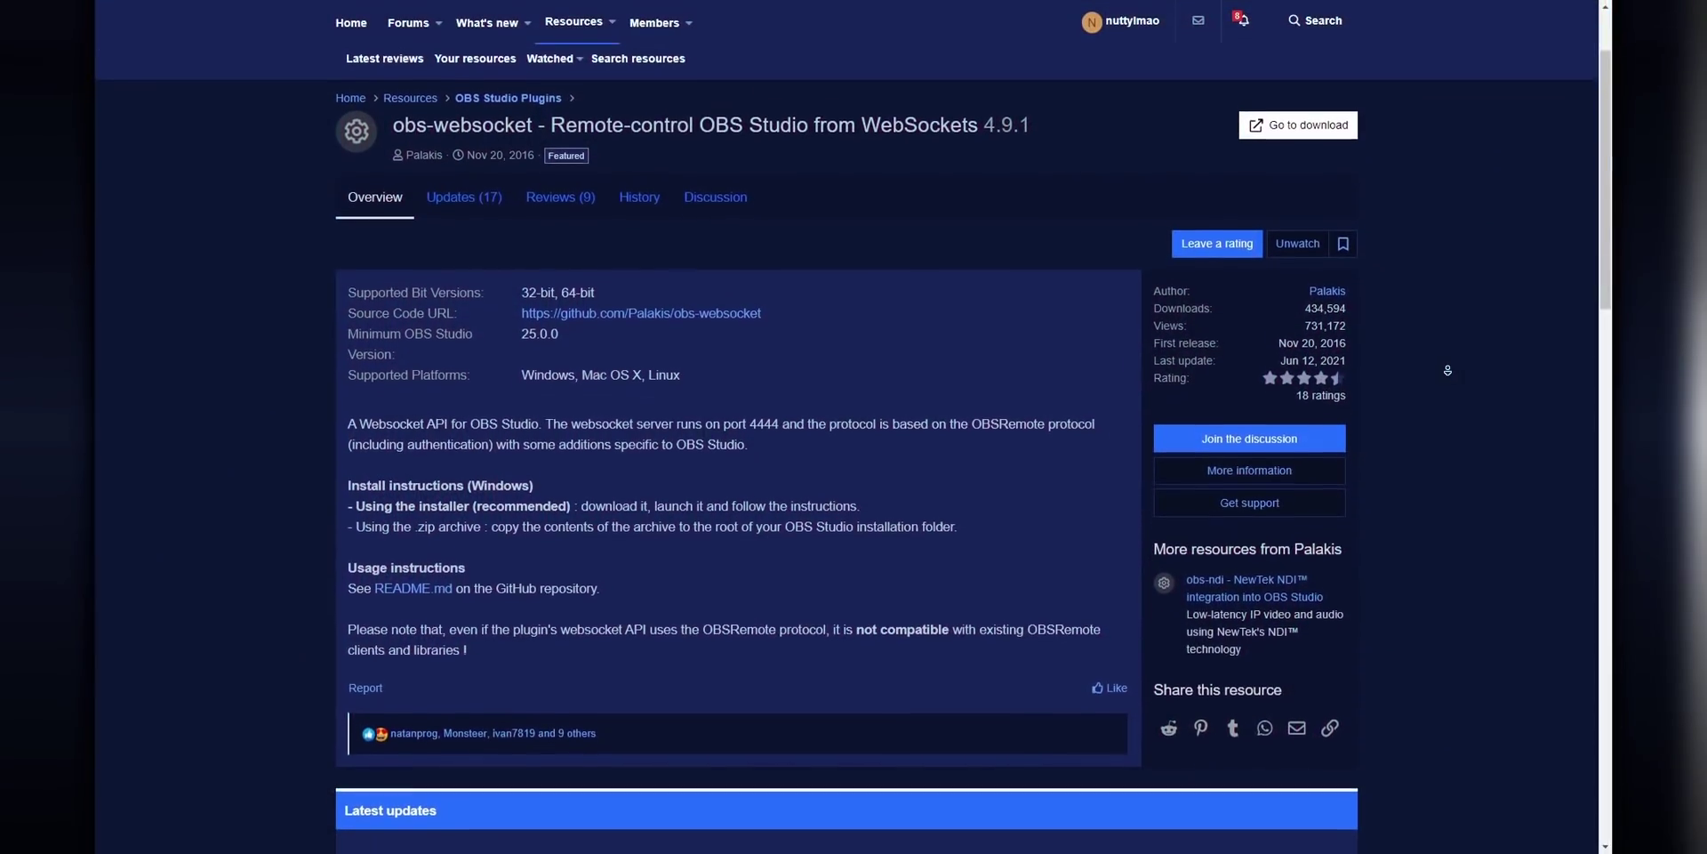
Step: Scroll down the obs-websocket resource page to its Latest updates section
{"action": "scroll", "coordinate": [1448, 370], "scroll_direction": "down", "scroll_amount": 2}
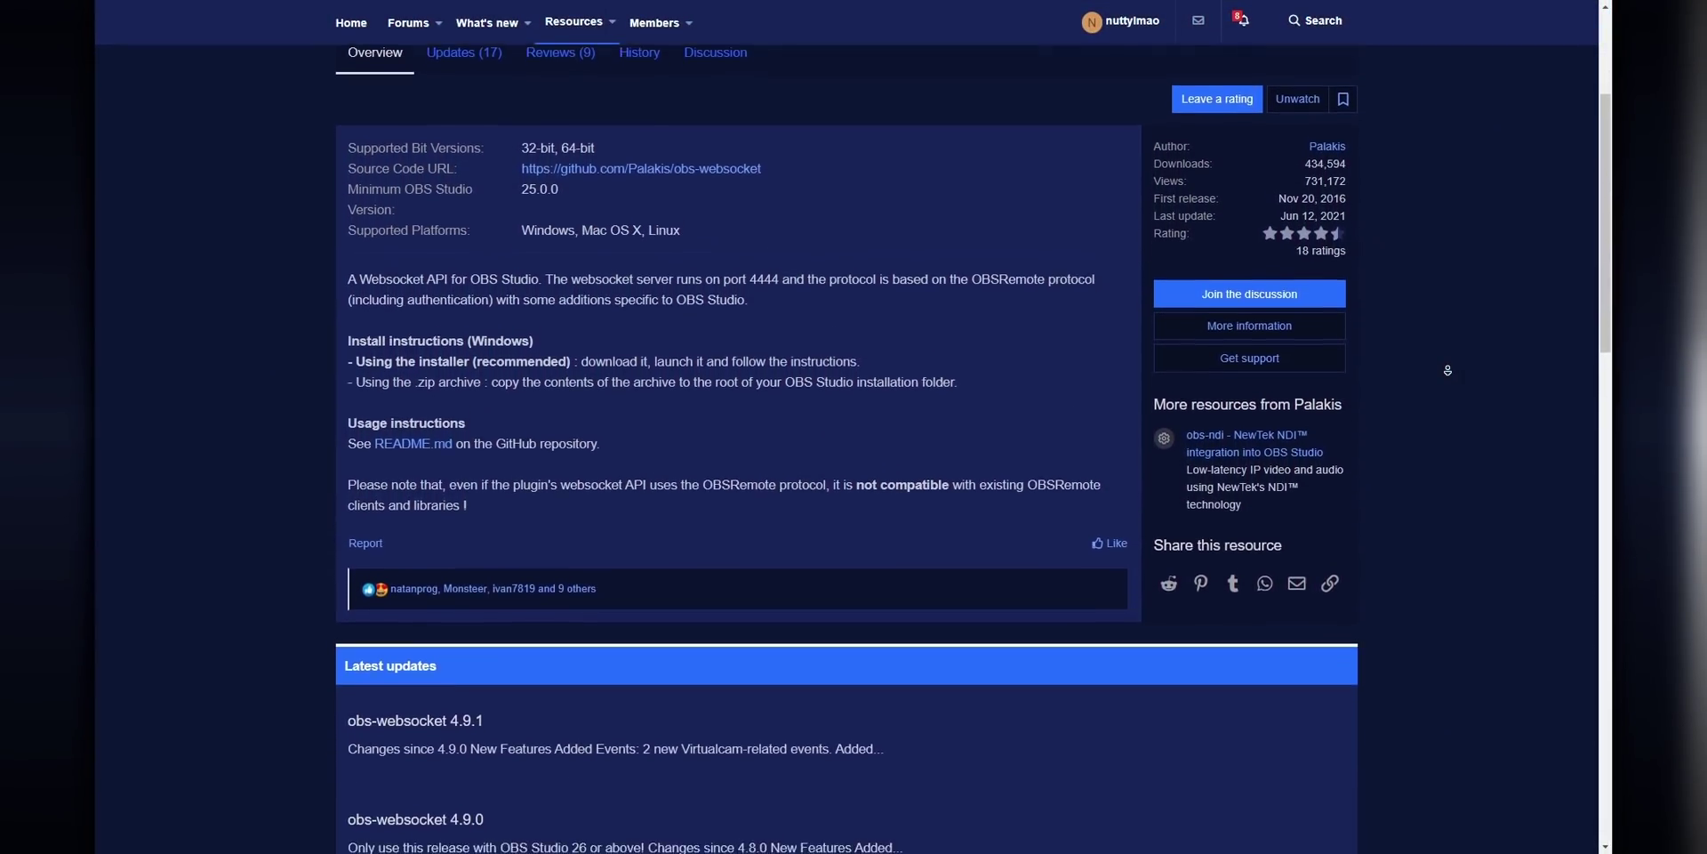
{"action": "scroll", "coordinate": [1448, 370], "scroll_direction": "down", "scroll_amount": 2}
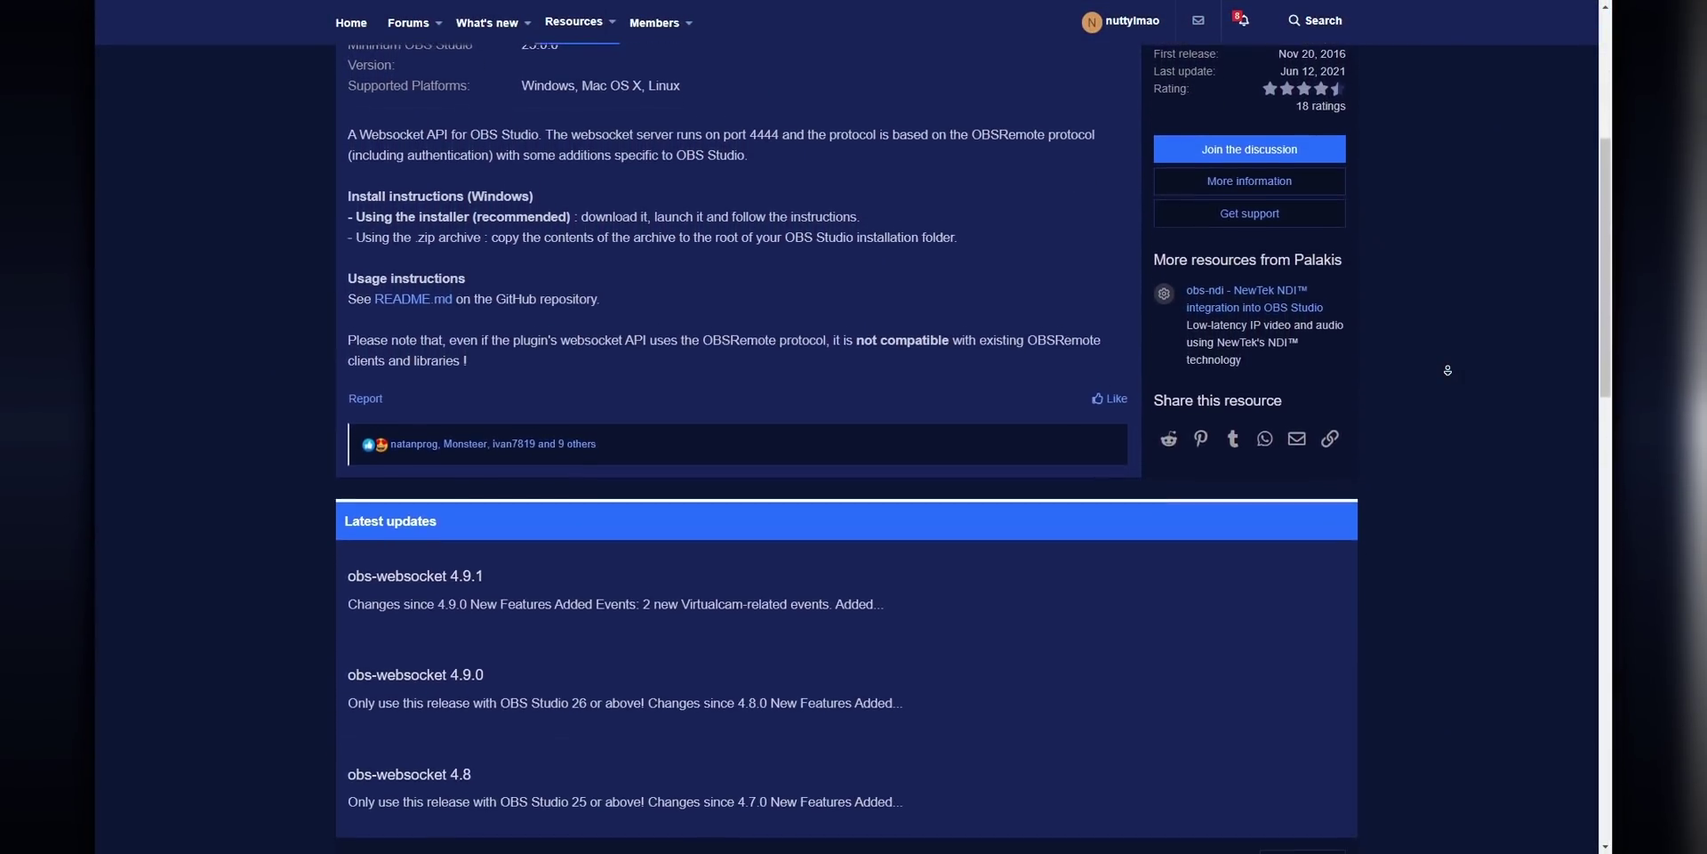
{"action": "scroll", "coordinate": [1448, 370], "scroll_direction": "down", "scroll_amount": 2}
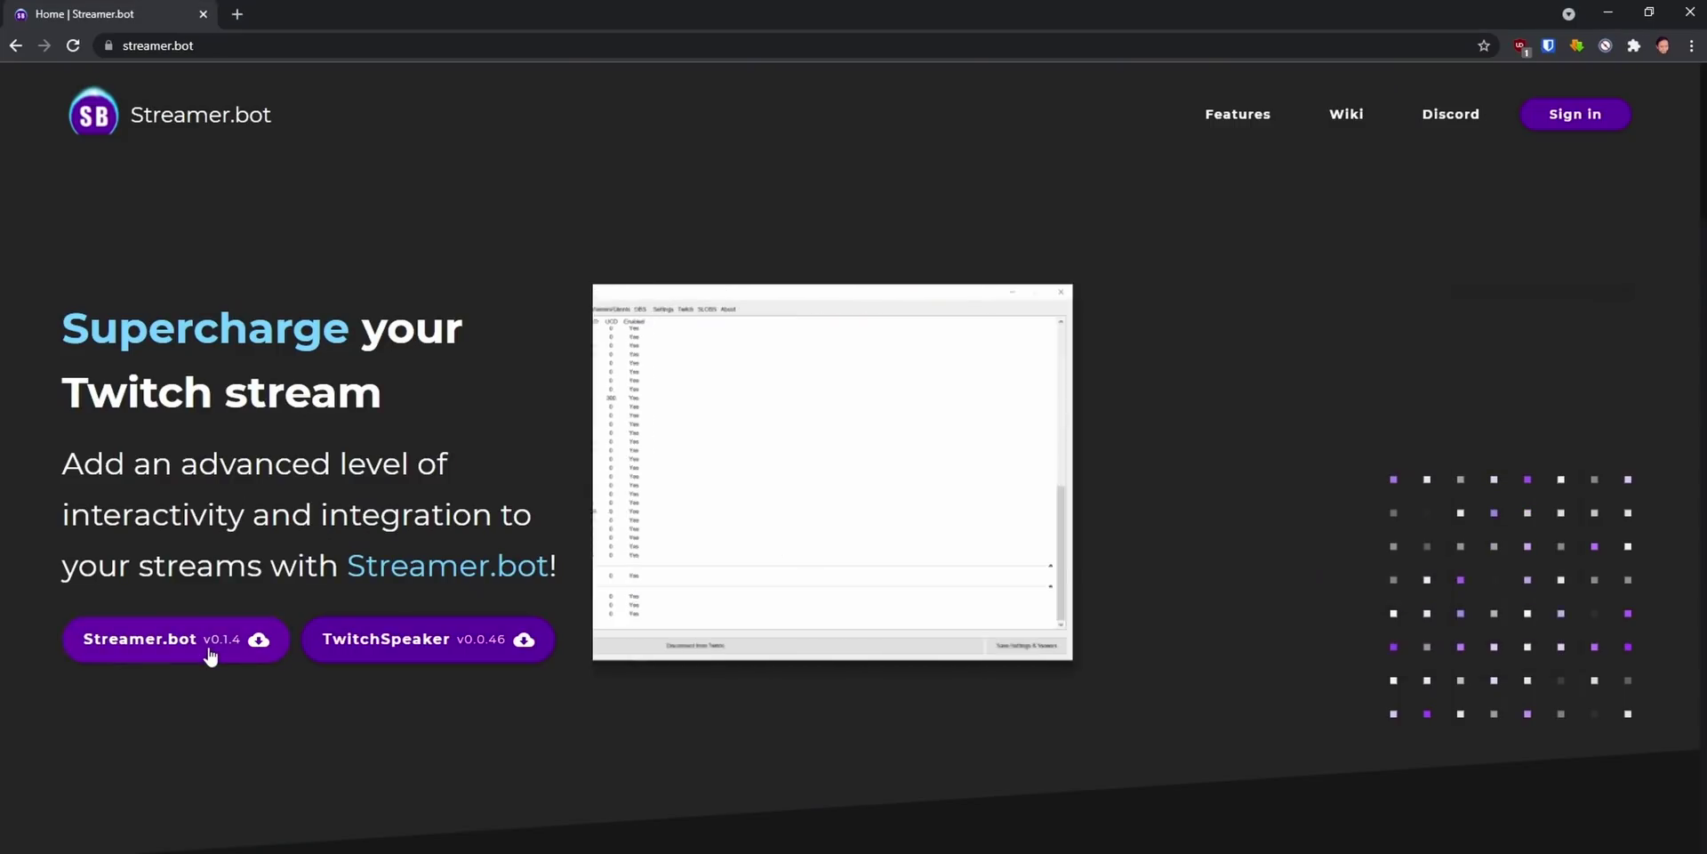
Step: Download Streamer.bot v0.1.4 from the streamer.bot website
{"action": "left_click", "coordinate": [206, 648]}
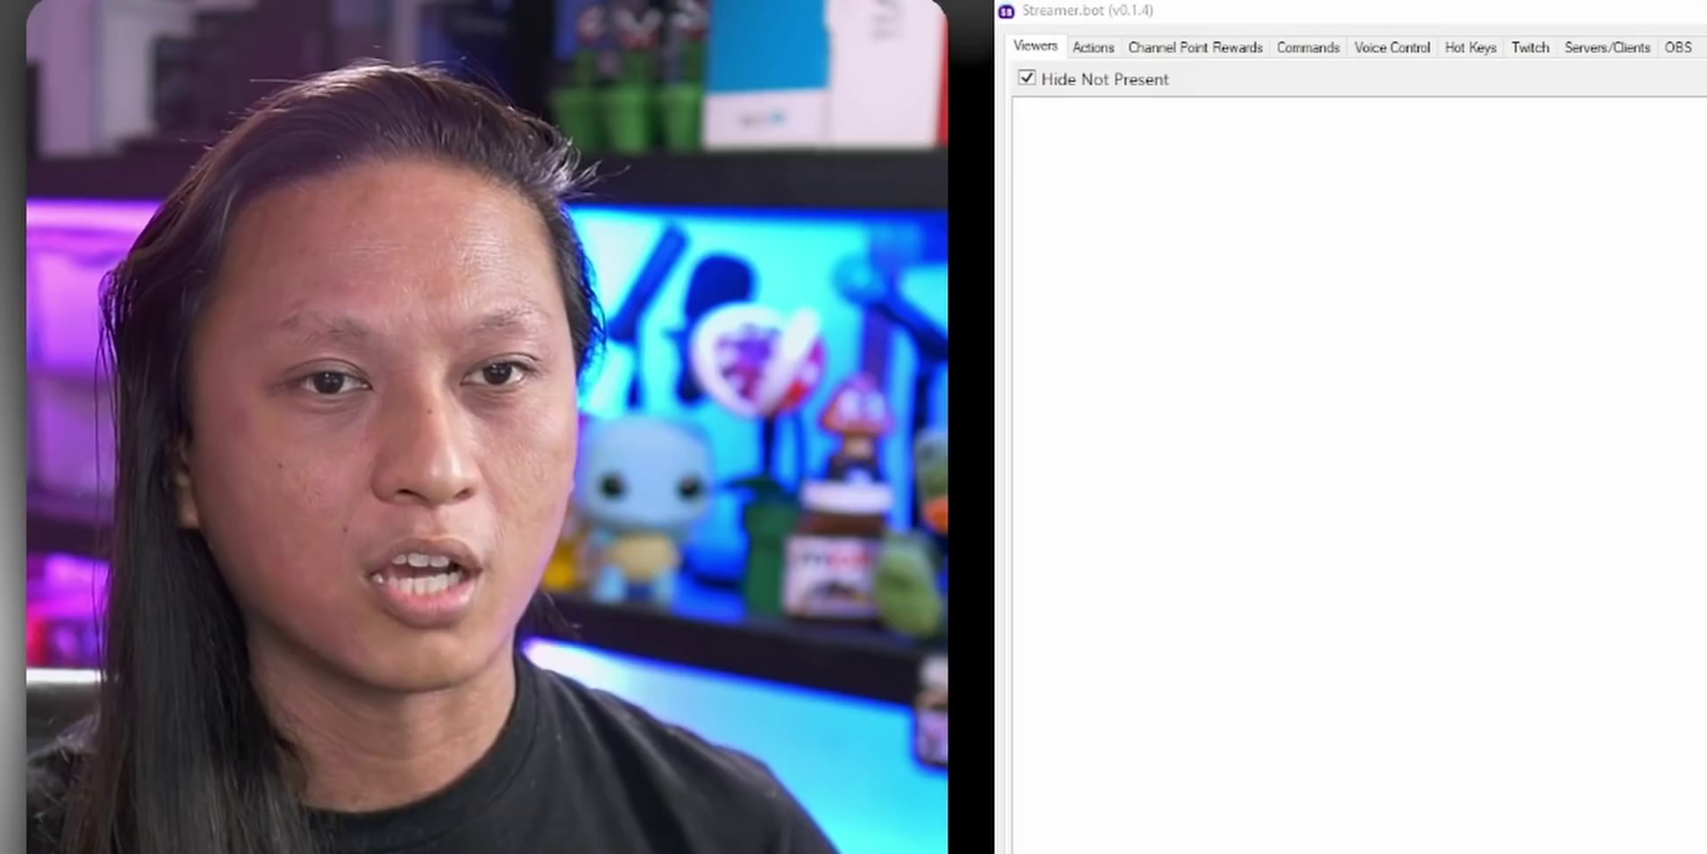
Step: Add a new OBS connection on the OBS page, leaving the defaults 127.0.0.1 and port 4444
{"action": "left_click", "coordinate": [858, 120]}
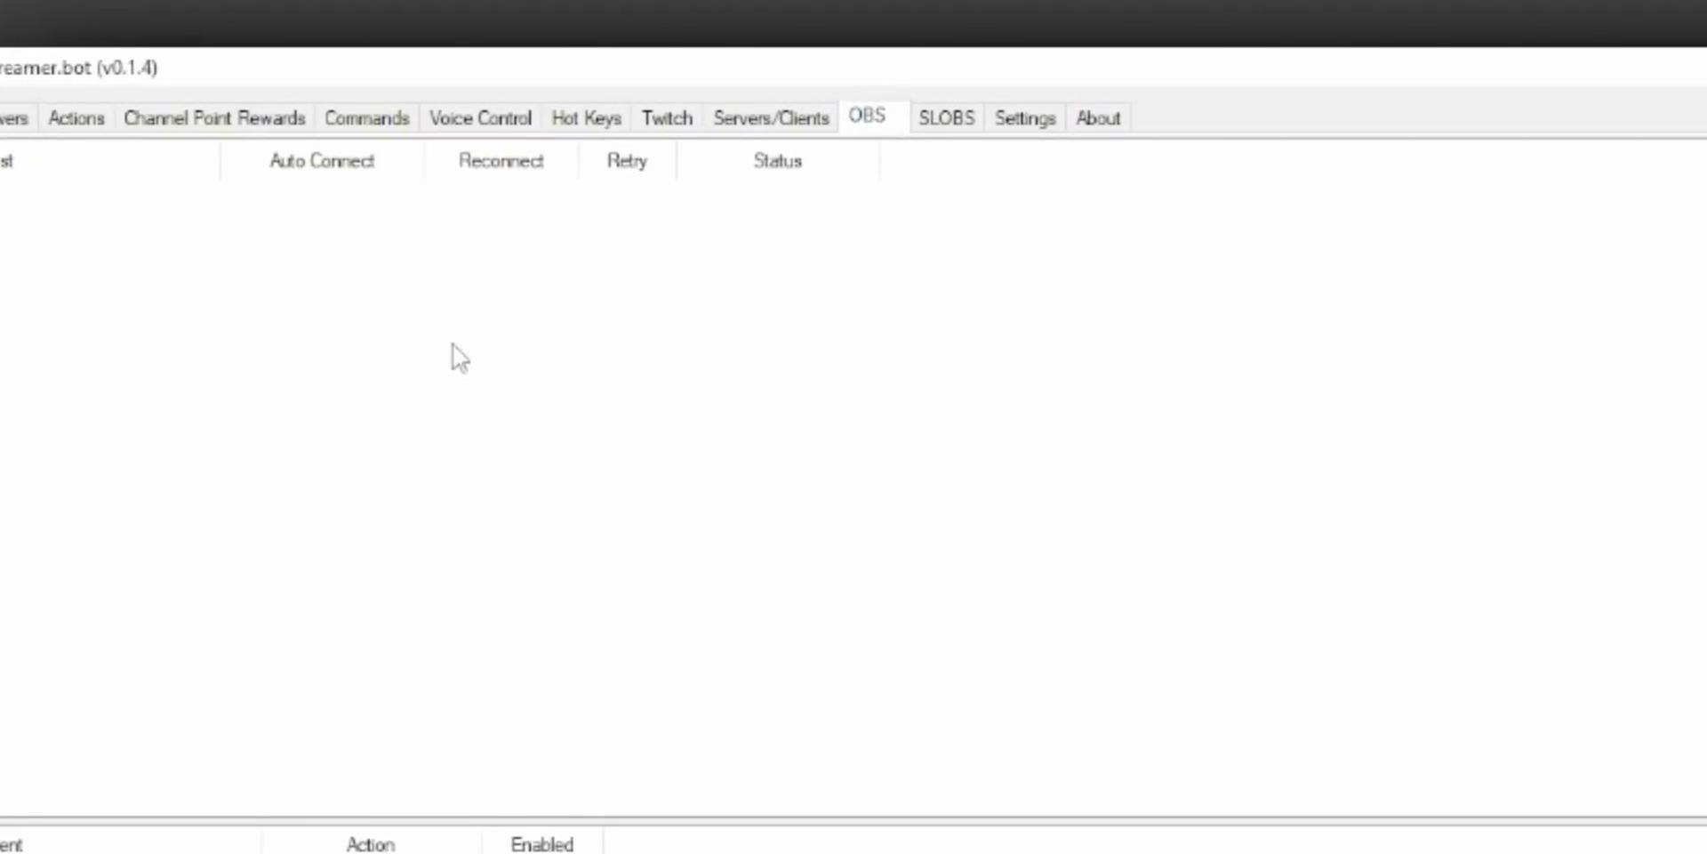
{"action": "right_click", "coordinate": [700, 209]}
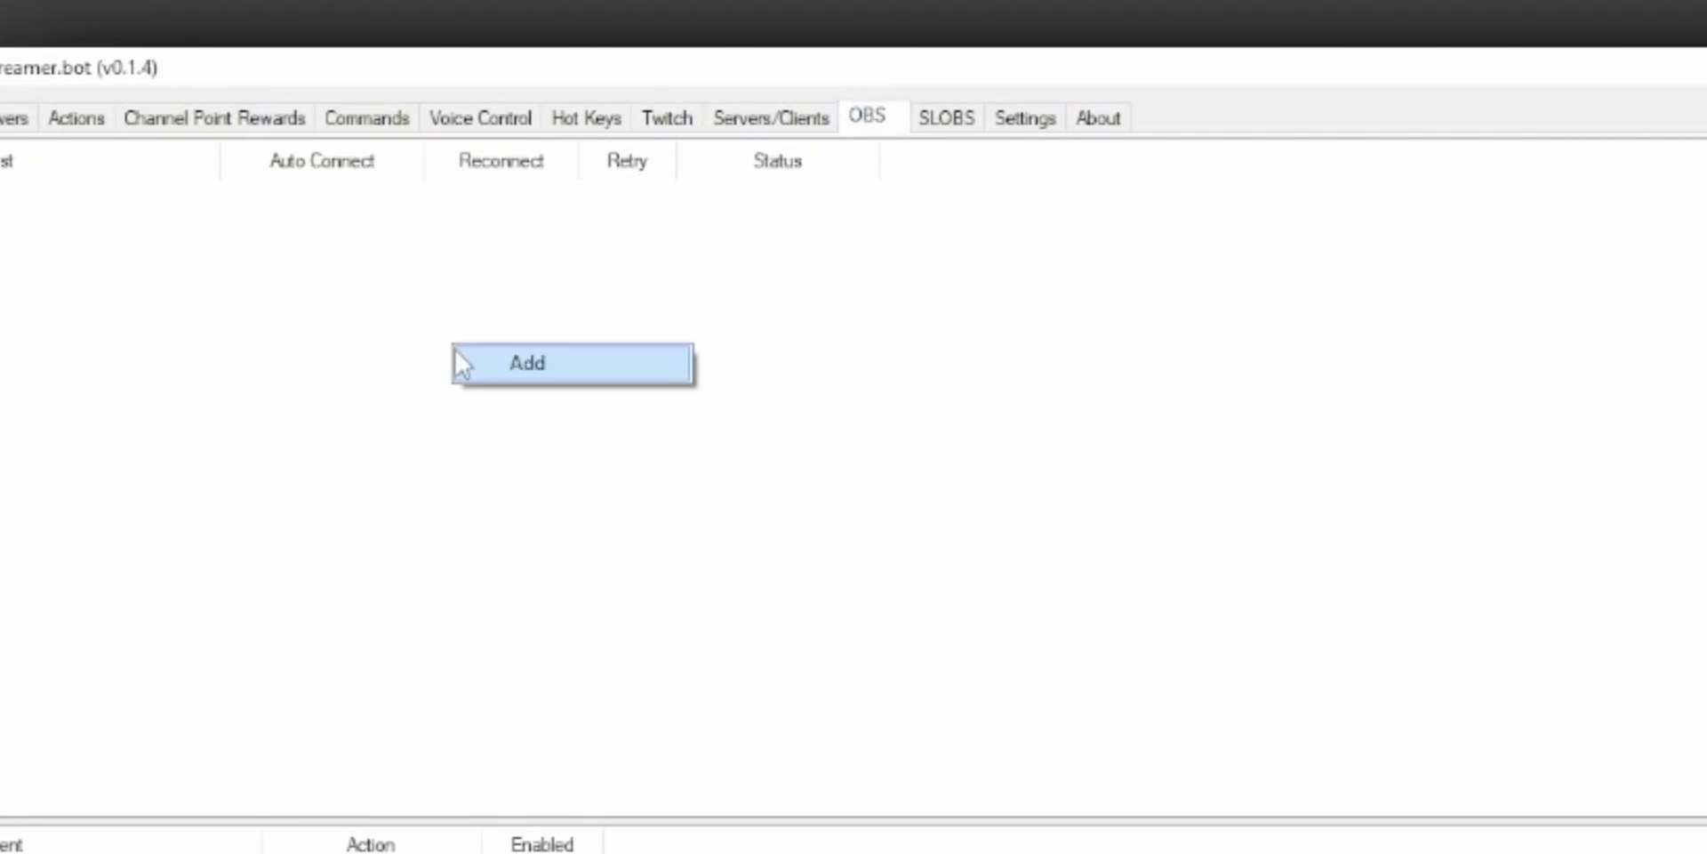
{"action": "left_click", "coordinate": [530, 366]}
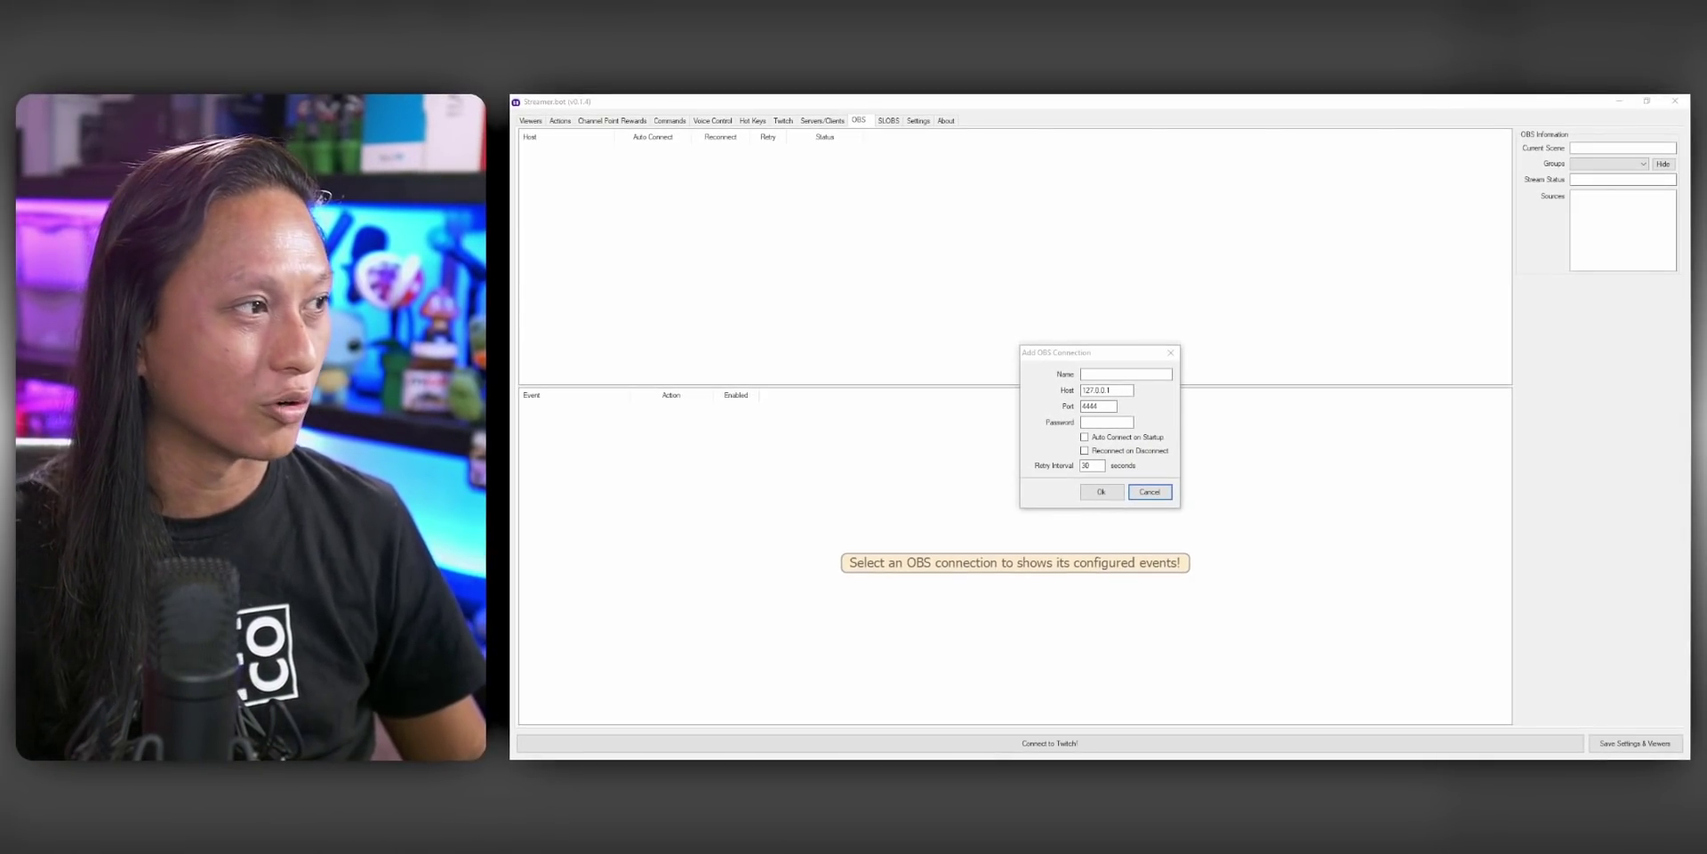
{"action": "key", "text": "alt+Tab"}
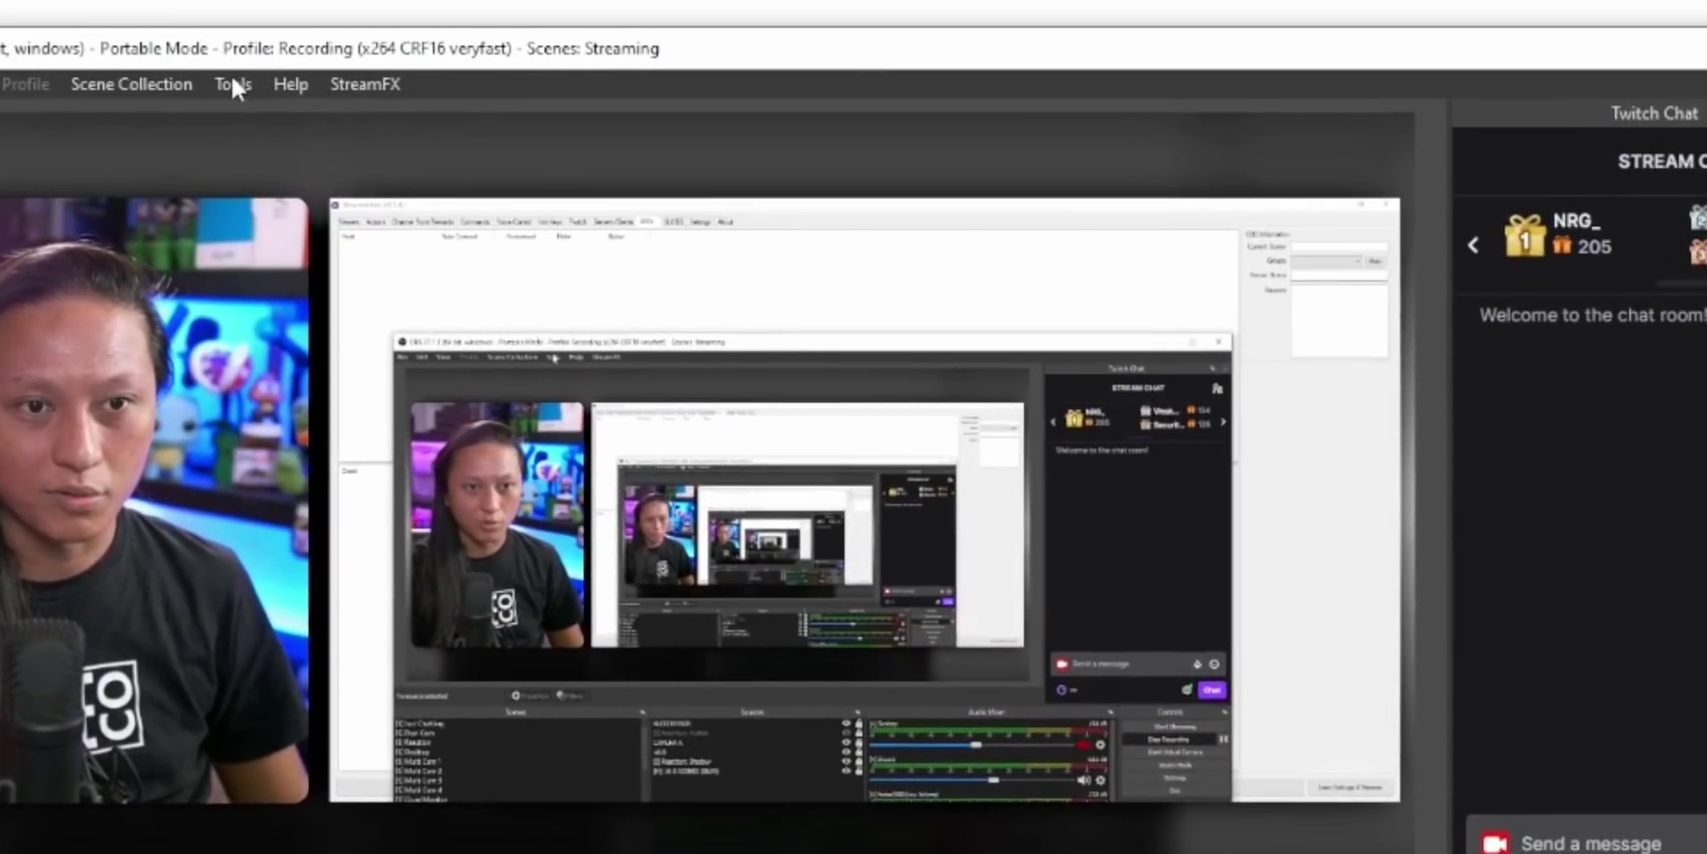
Step: Check that OBS's WebSockets Server Settings use port 4444, then cancel without changes
{"action": "left_click", "coordinate": [572, 204]}
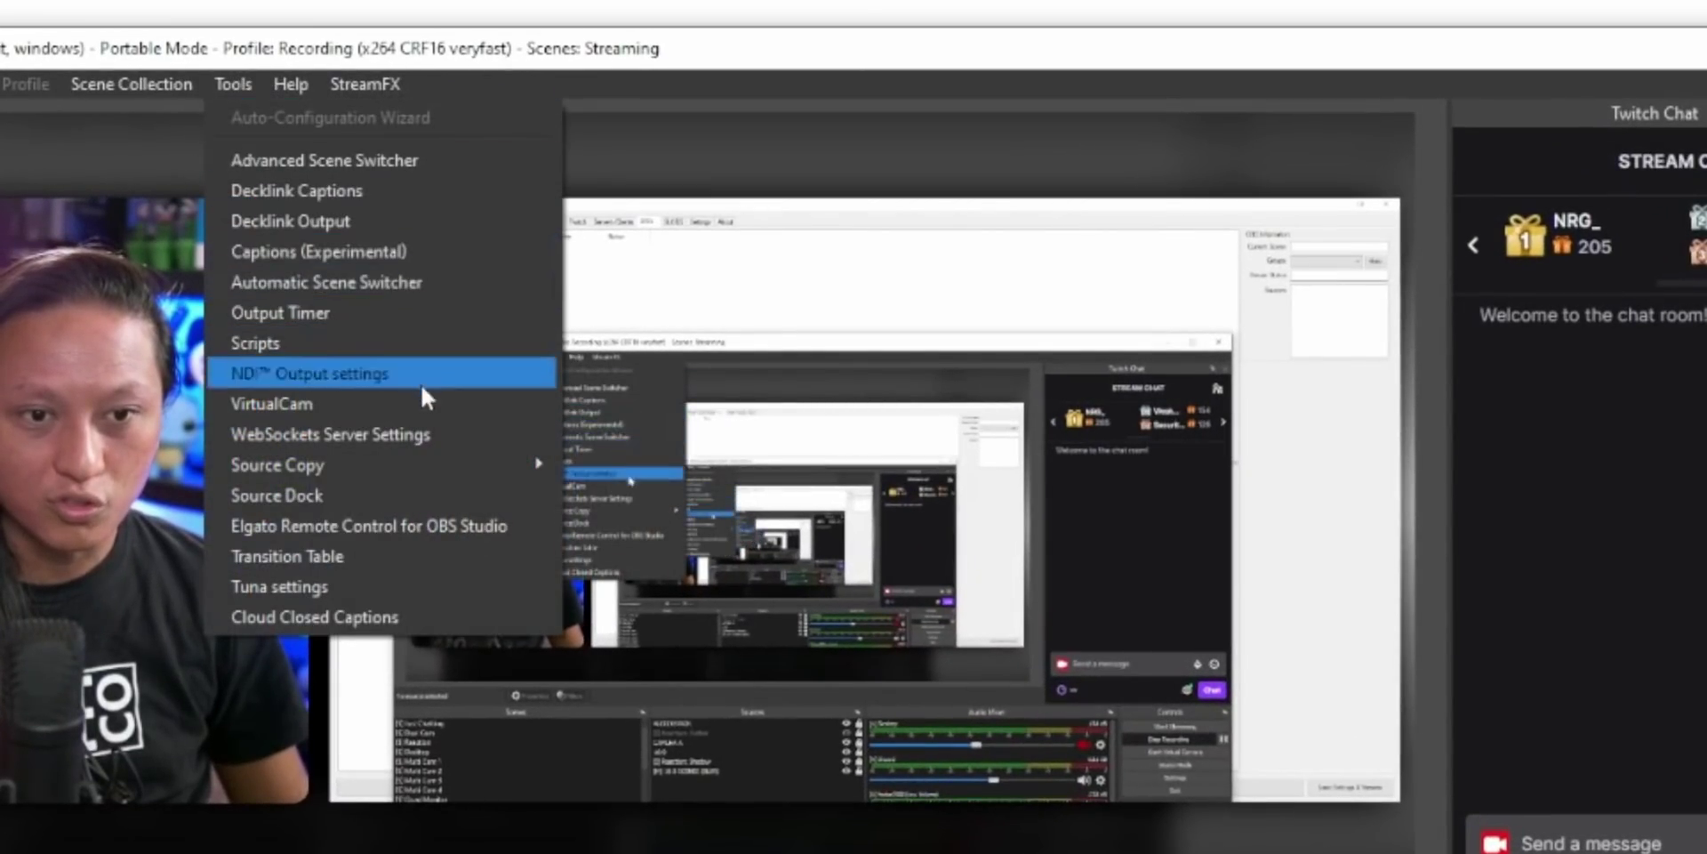
{"action": "left_click", "coordinate": [457, 436]}
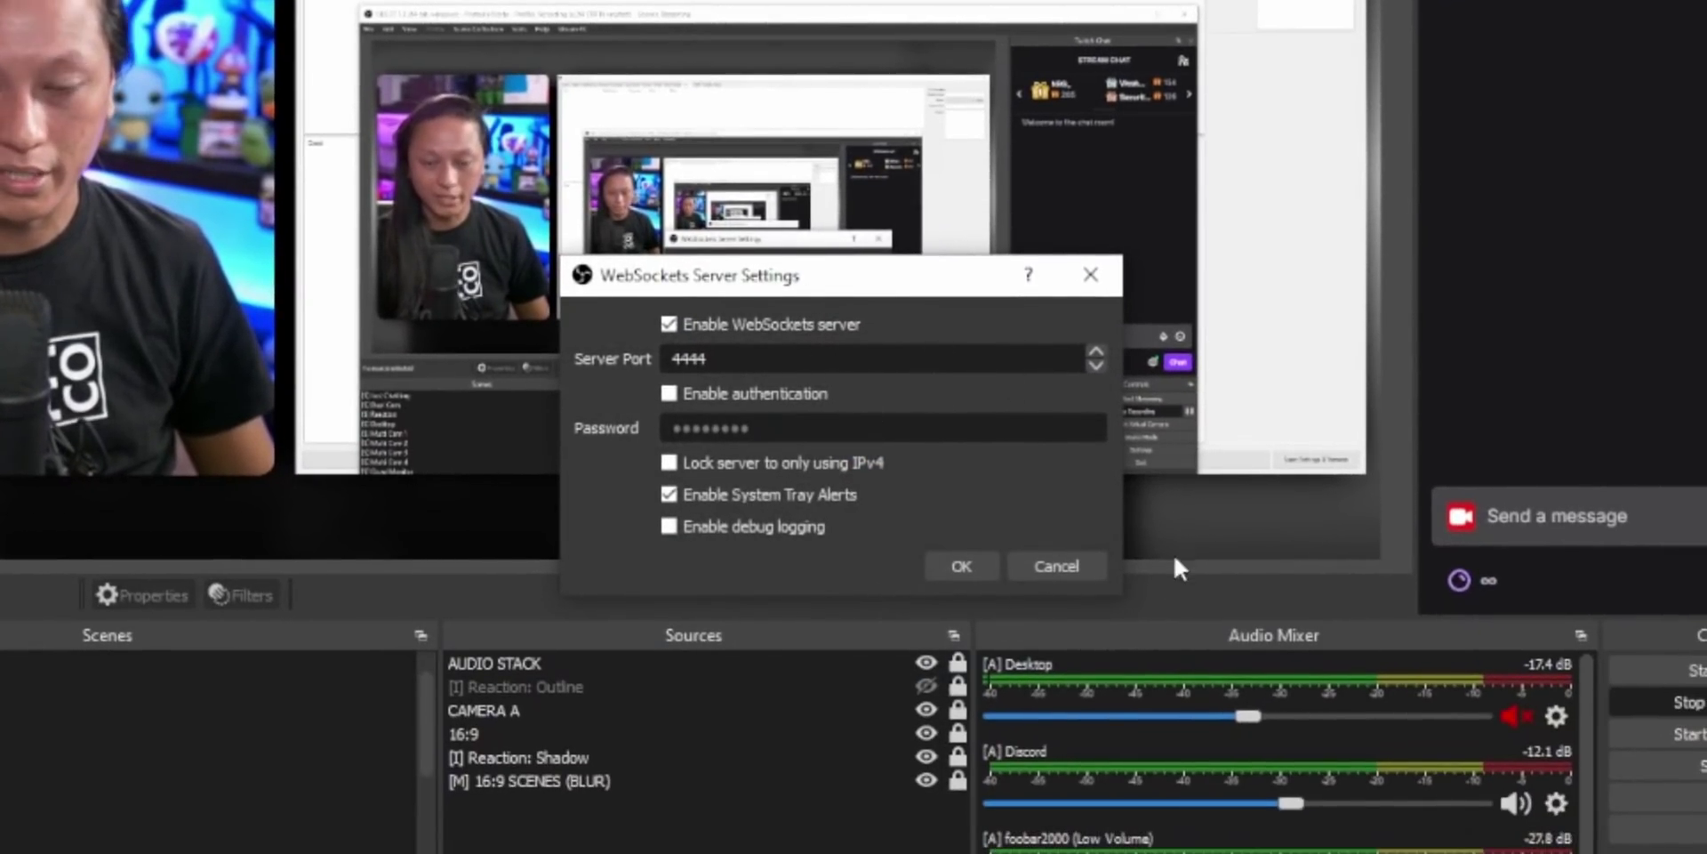
{"action": "left_click", "coordinate": [1078, 566]}
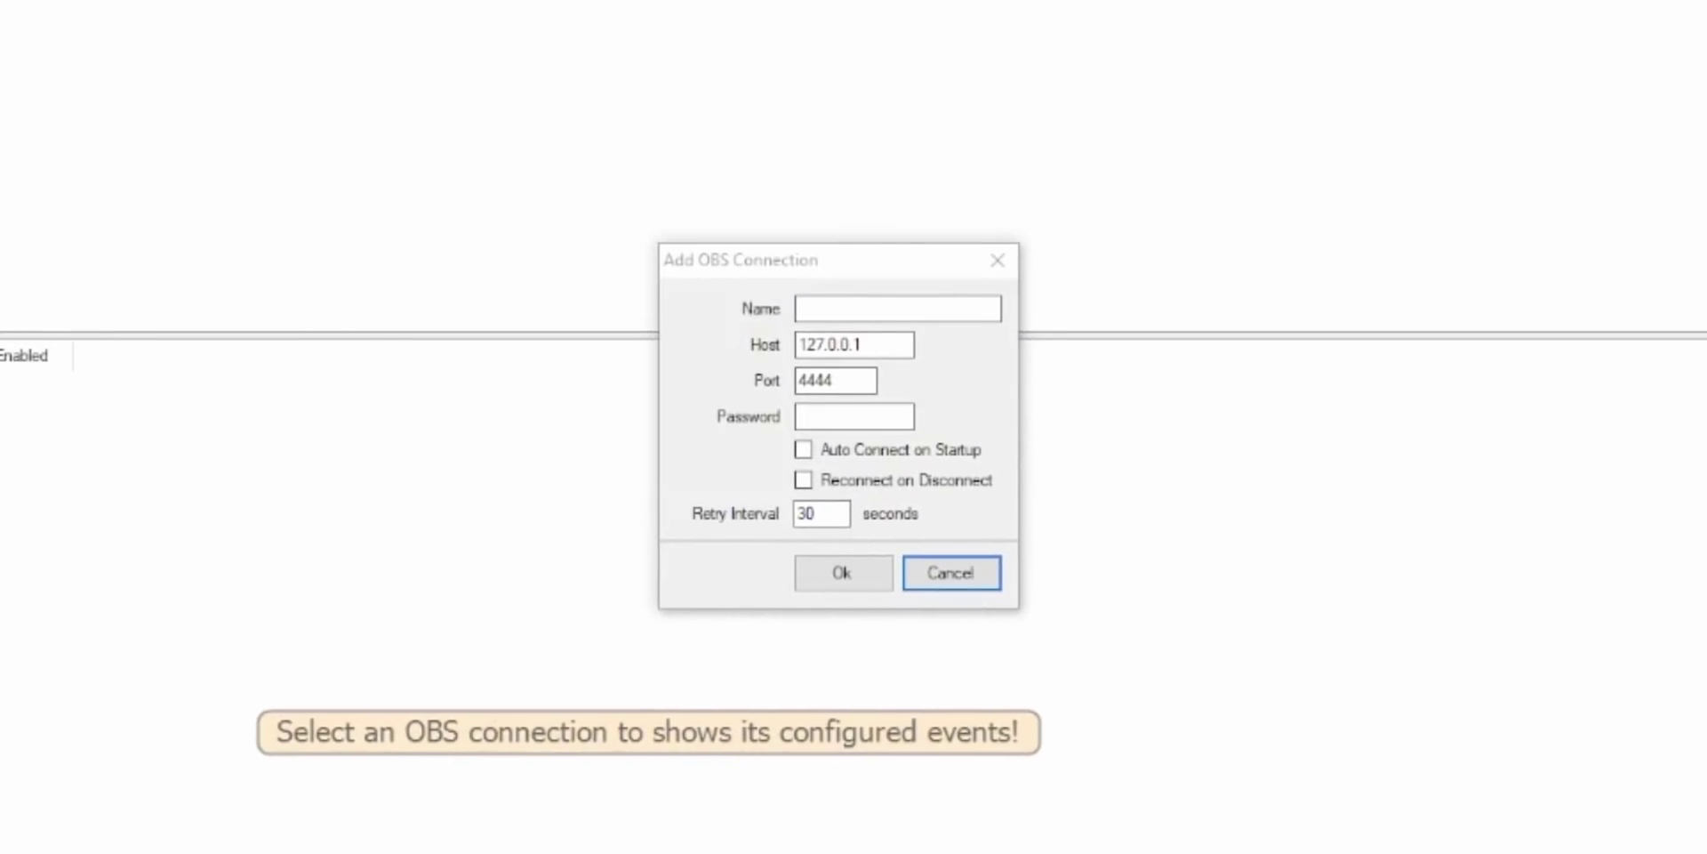
Step: Save the 127.0.0.1:4444 connection with Auto Connect on Startup and connect it to OBS
{"action": "left_click", "coordinate": [971, 452]}
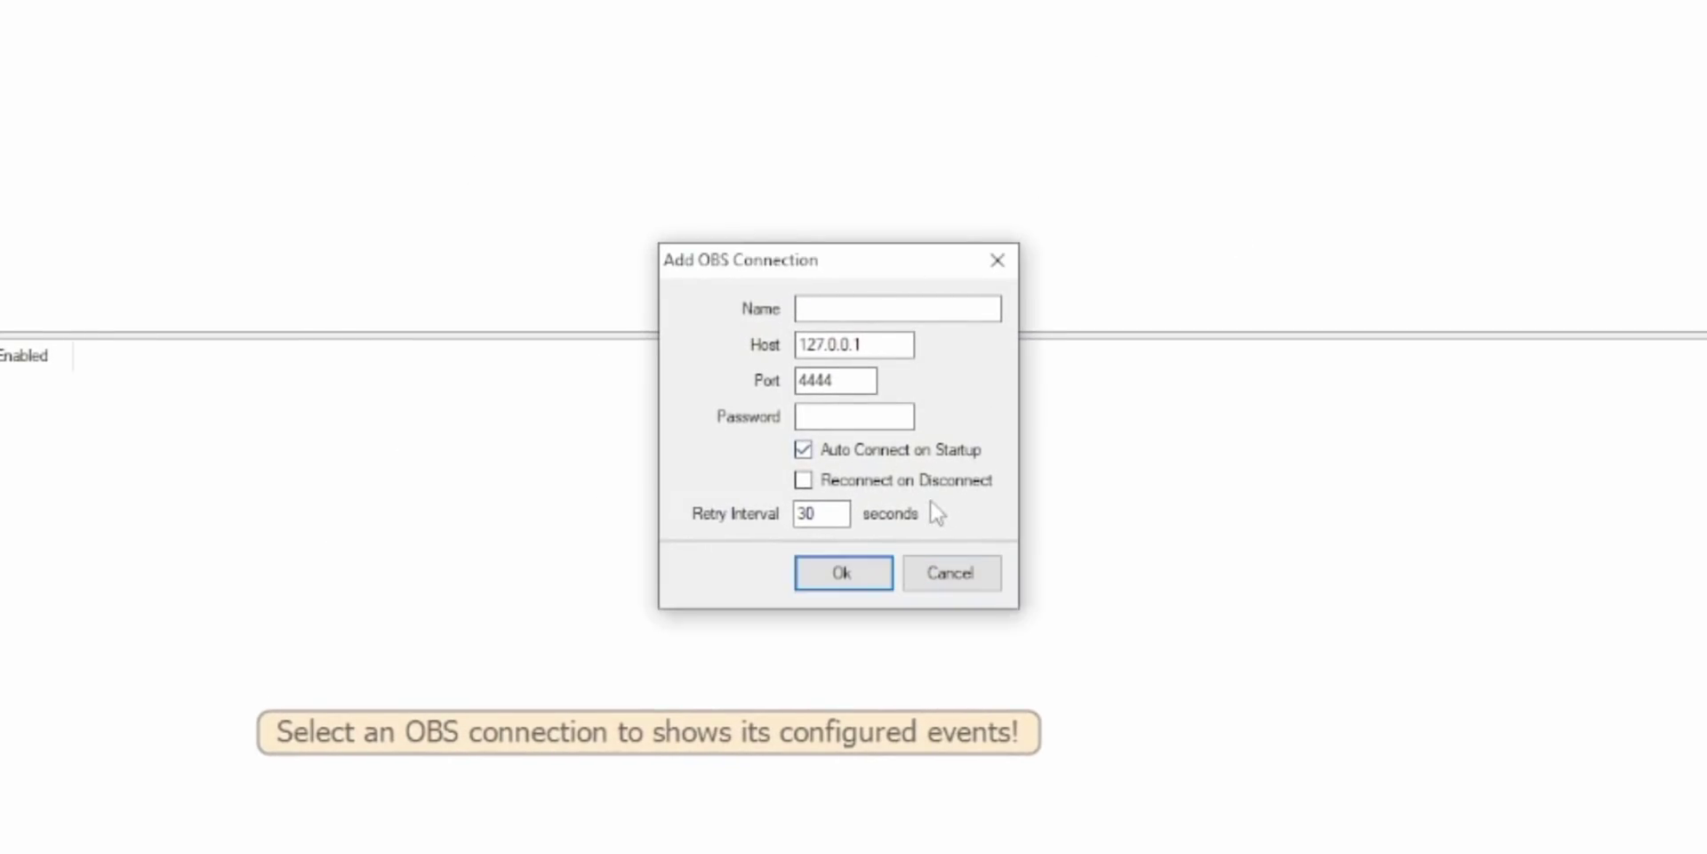
{"action": "left_click", "coordinate": [827, 585]}
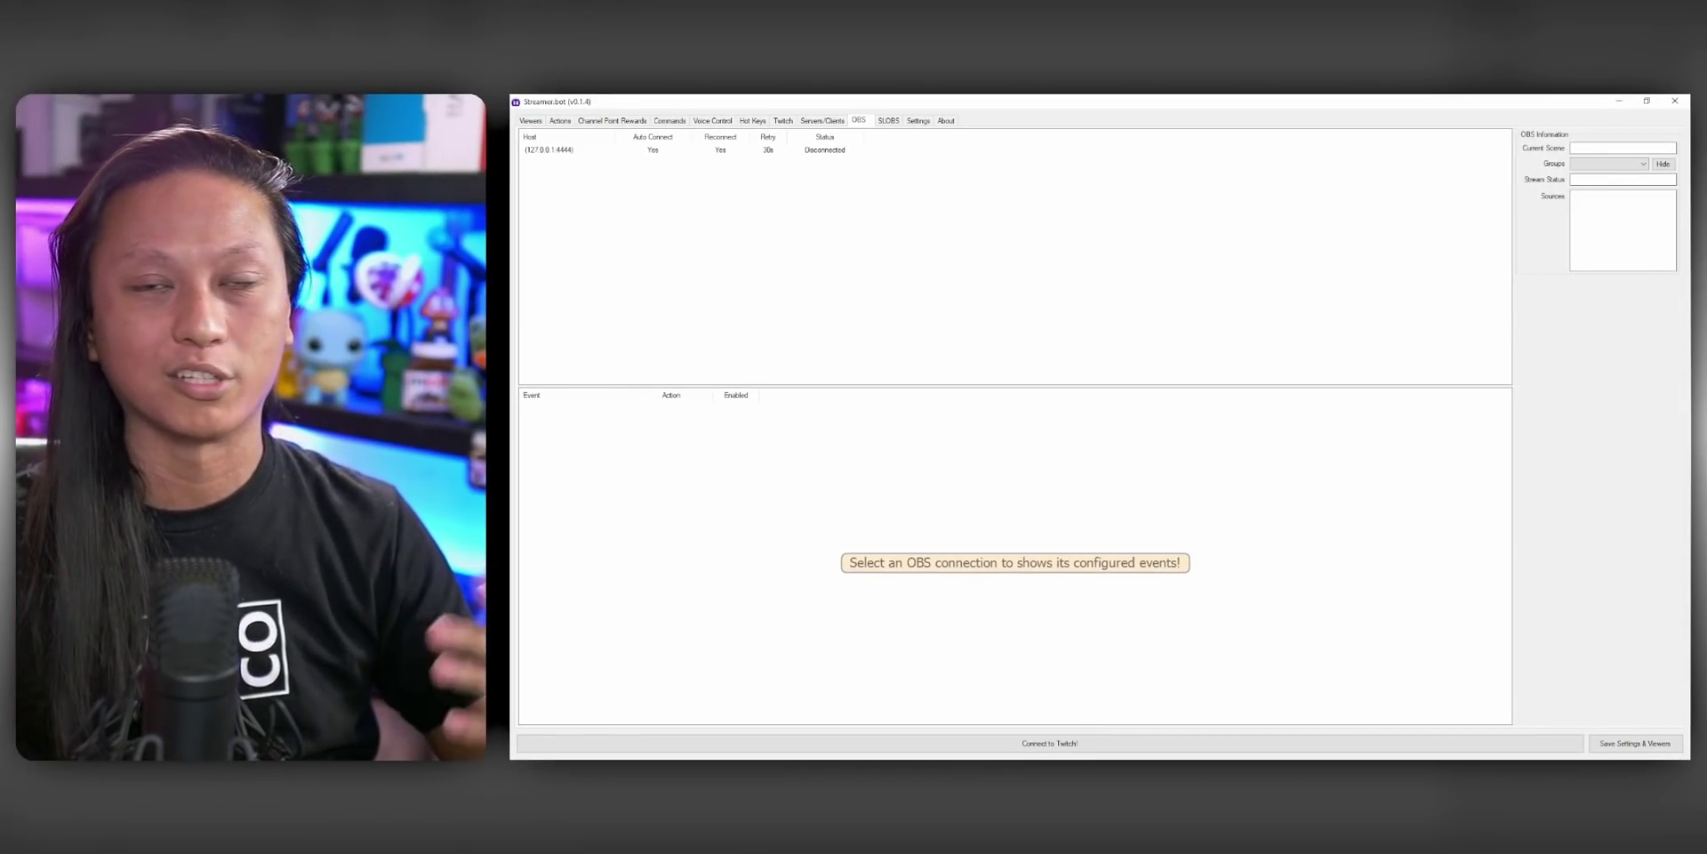
{"action": "left_click", "coordinate": [821, 149]}
{"action": "right_click", "coordinate": [822, 149]}
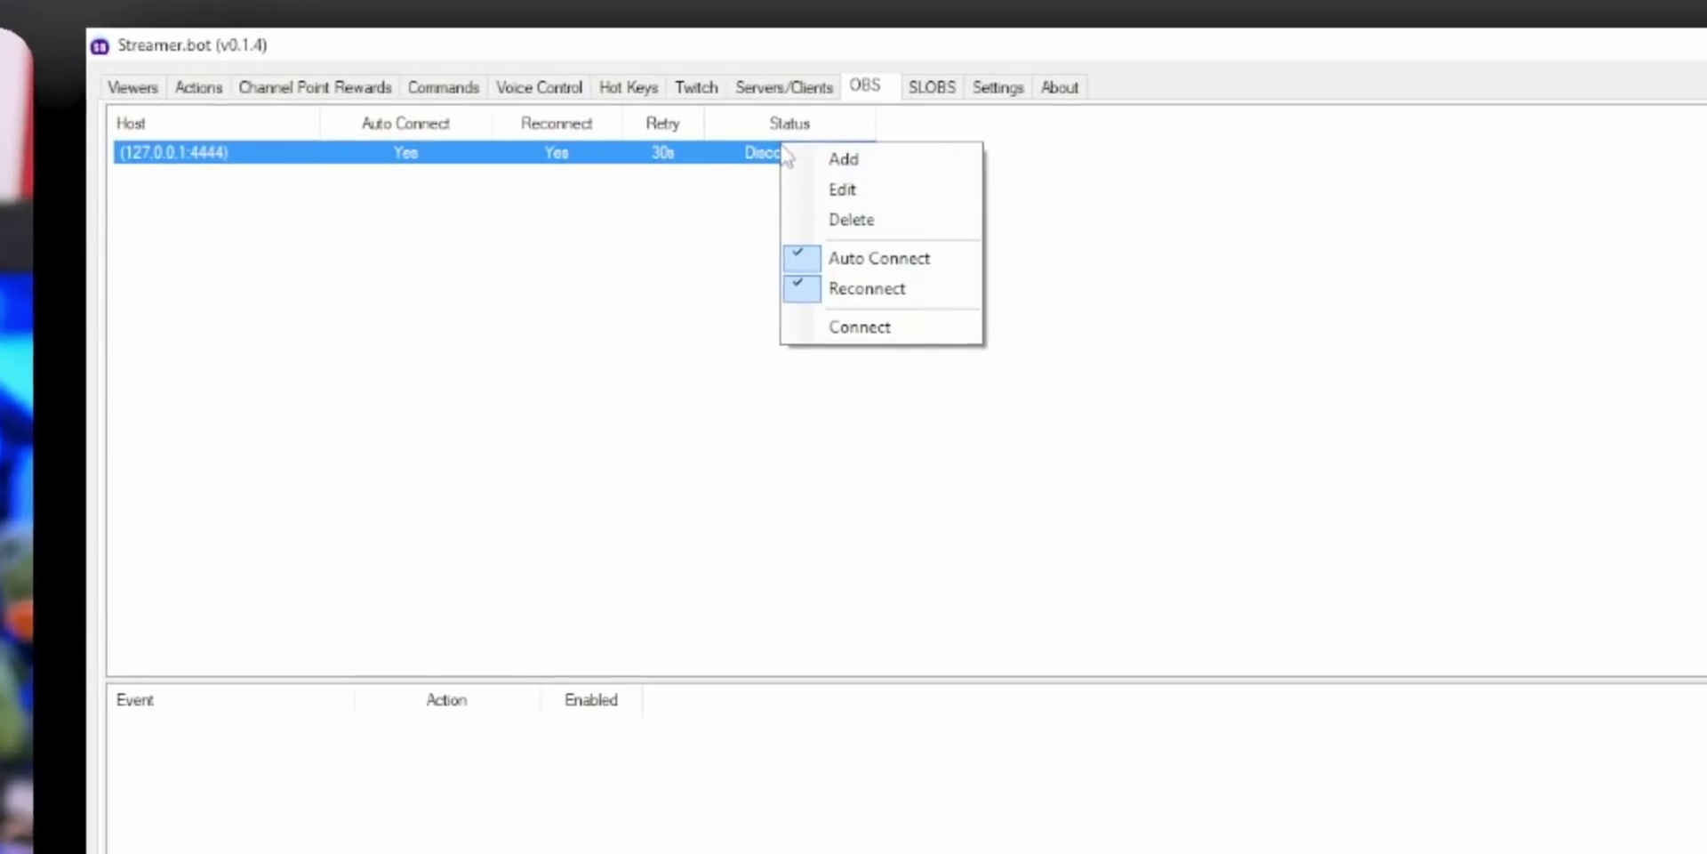
{"action": "left_click", "coordinate": [835, 329]}
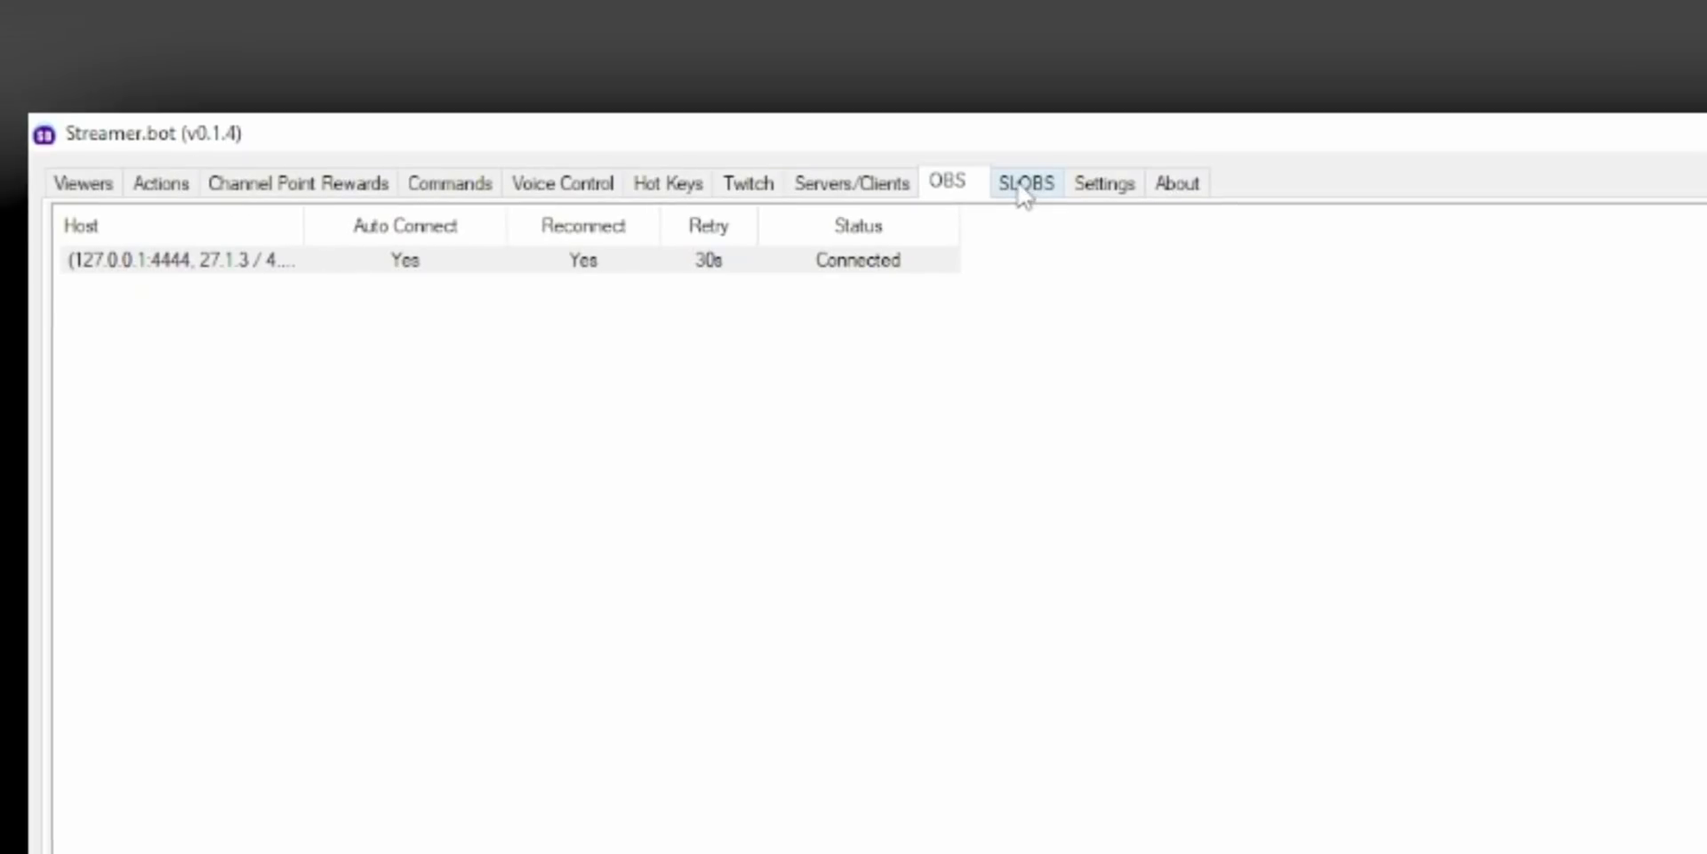
Step: Show the Streamlabs OBS connections page and start adding a connection, leaving it empty
{"action": "left_click", "coordinate": [1026, 185]}
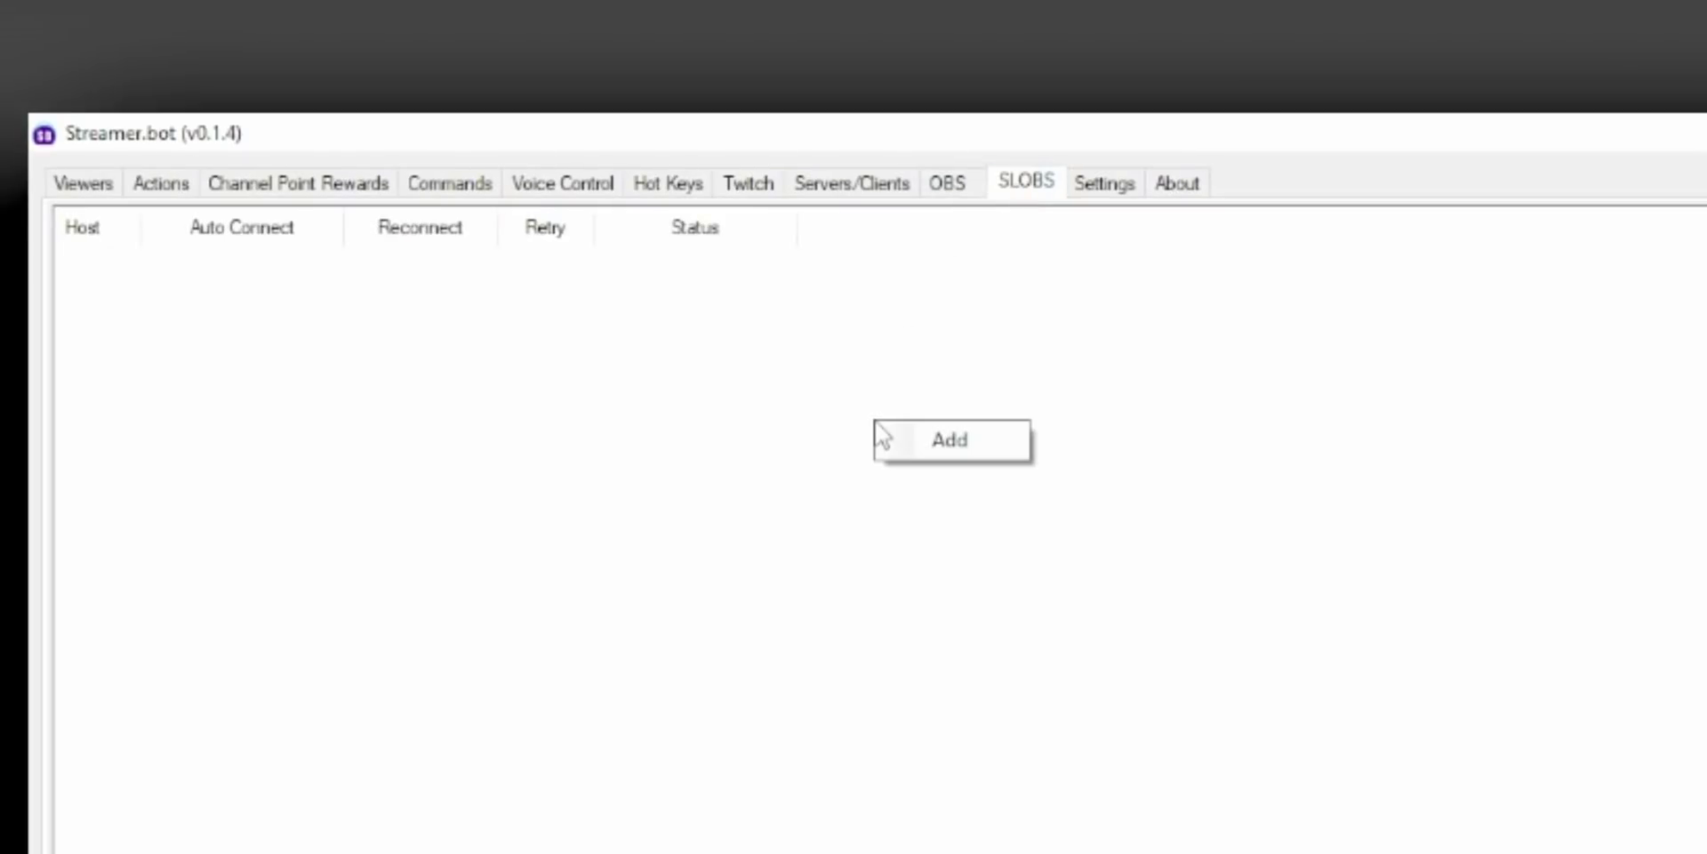
{"action": "left_click", "coordinate": [942, 440]}
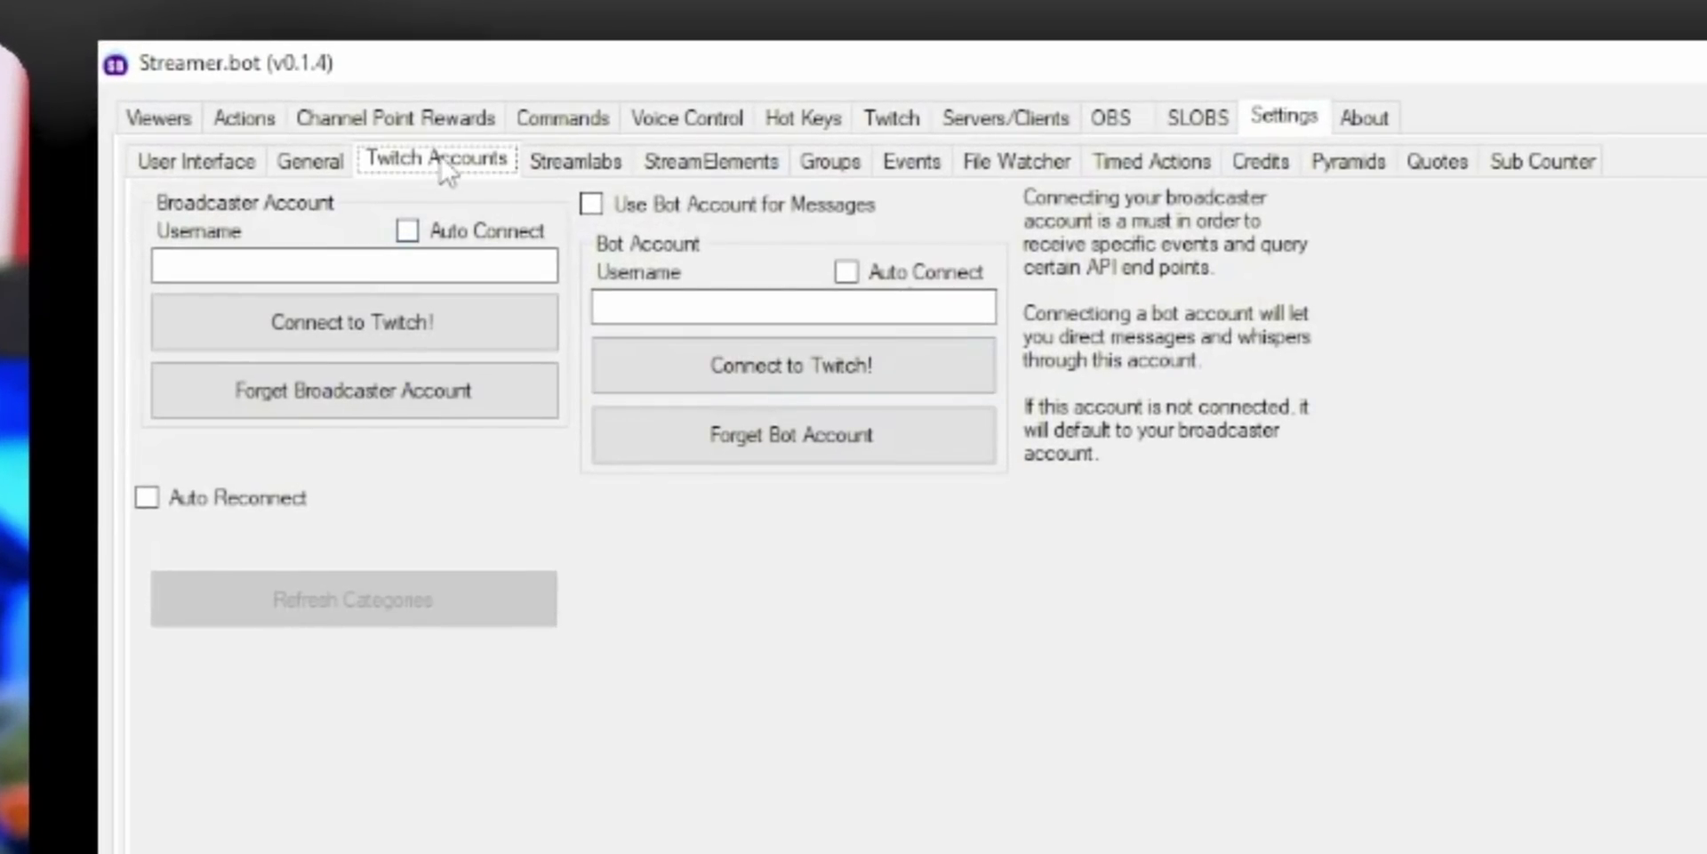
Step: Connect the broadcaster account to Twitch and enable Auto Reconnect
{"action": "left_click", "coordinate": [501, 322]}
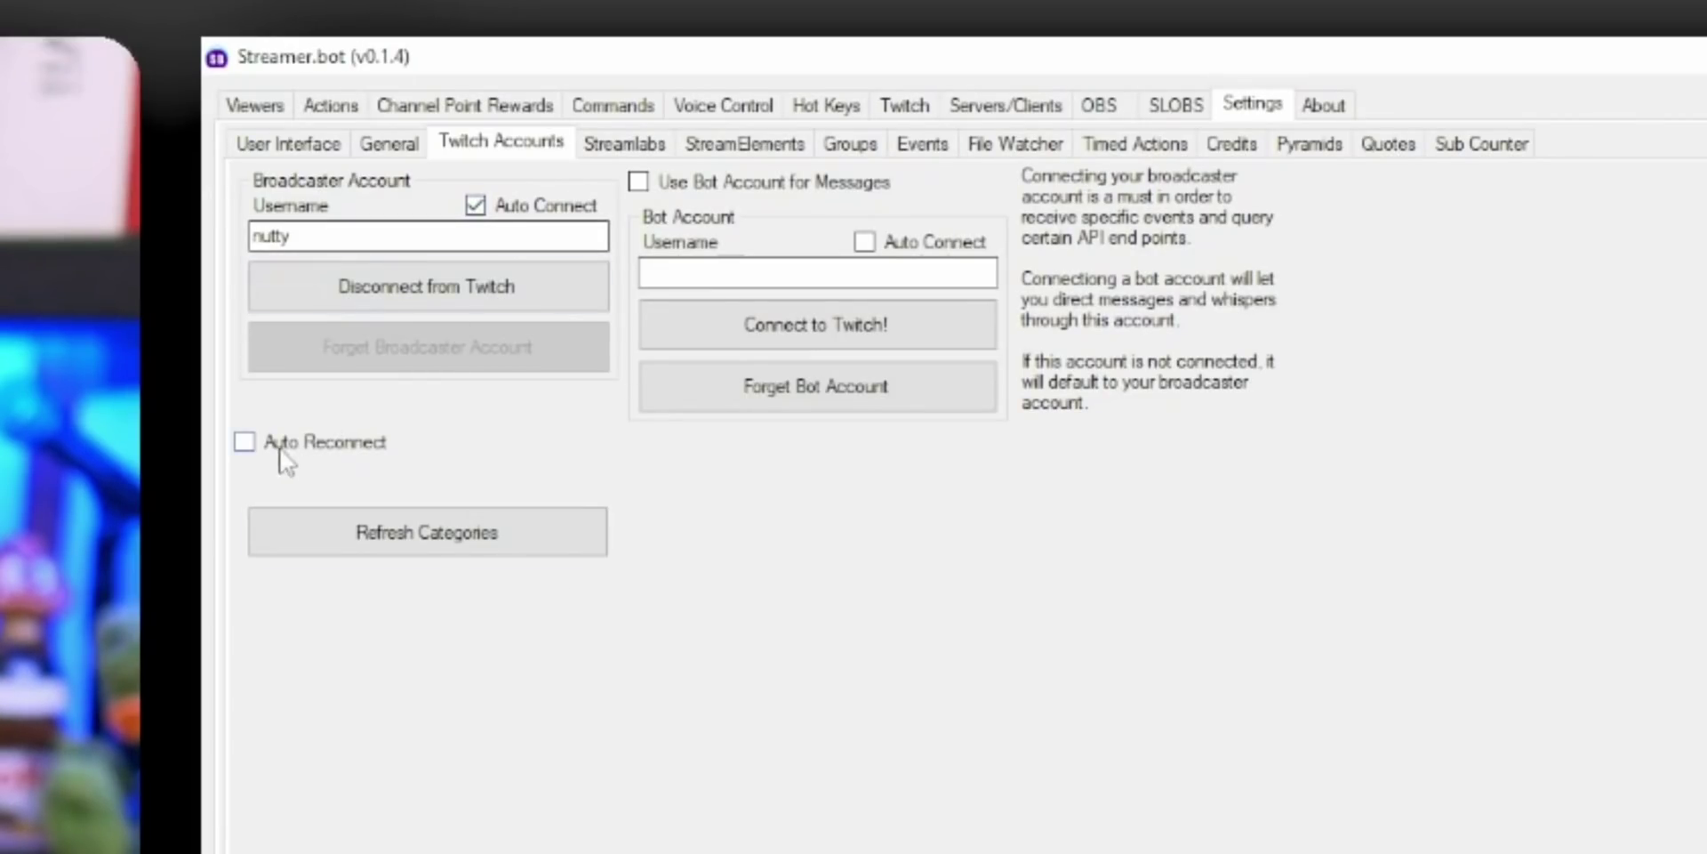
{"action": "left_click", "coordinate": [341, 449]}
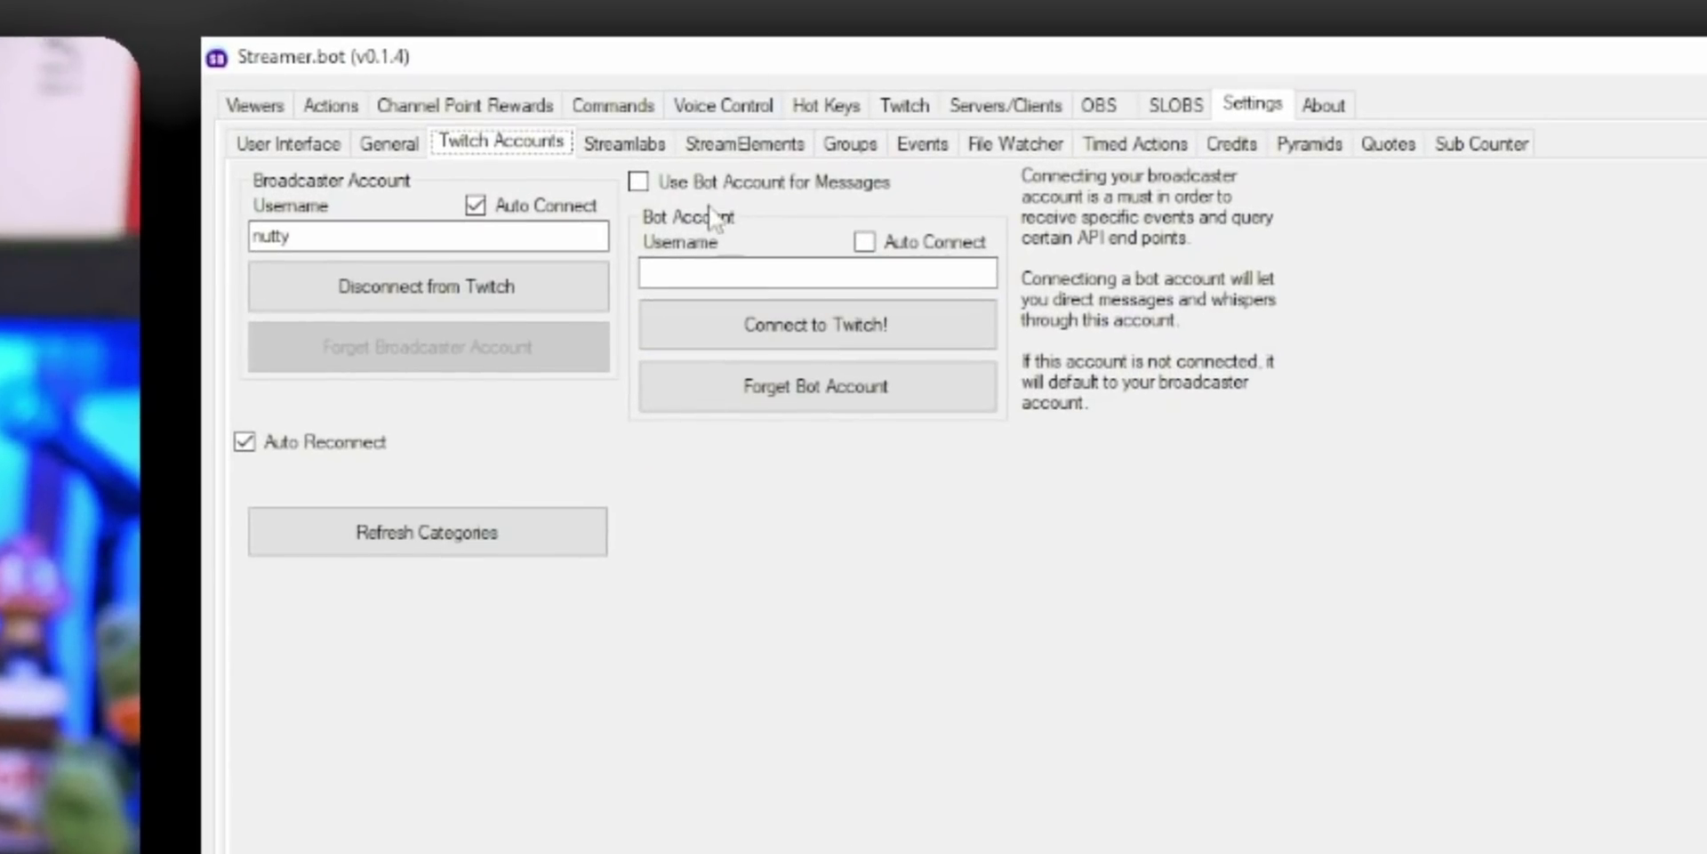
Step: Show the StreamElements connection settings, with empty token and auto connect off
{"action": "left_click", "coordinate": [731, 147]}
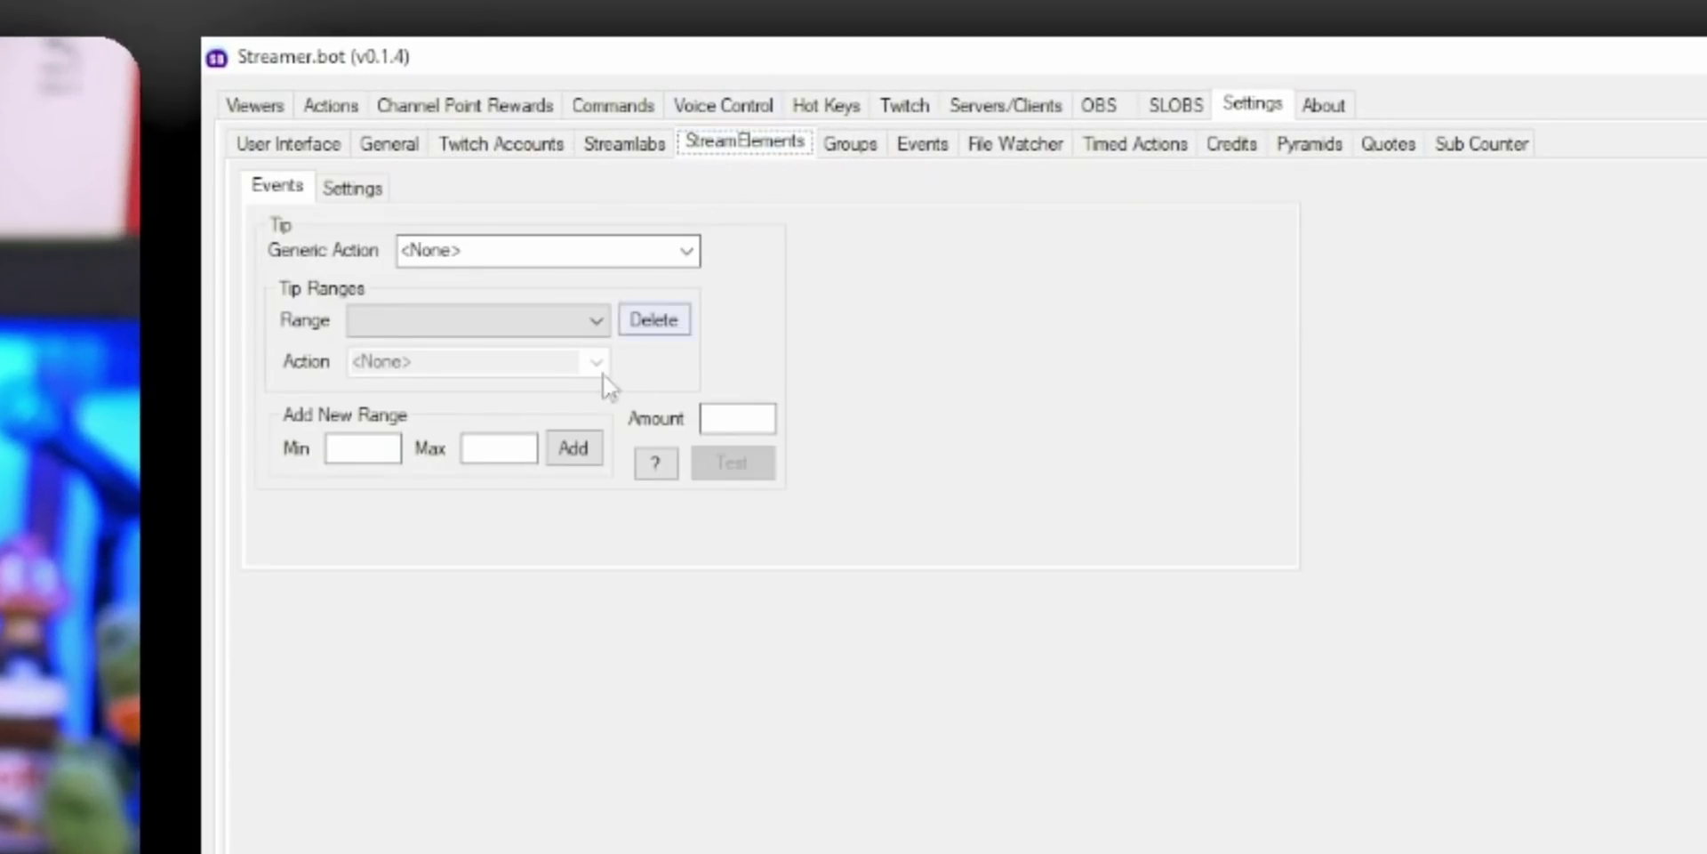
{"action": "left_click", "coordinate": [354, 190]}
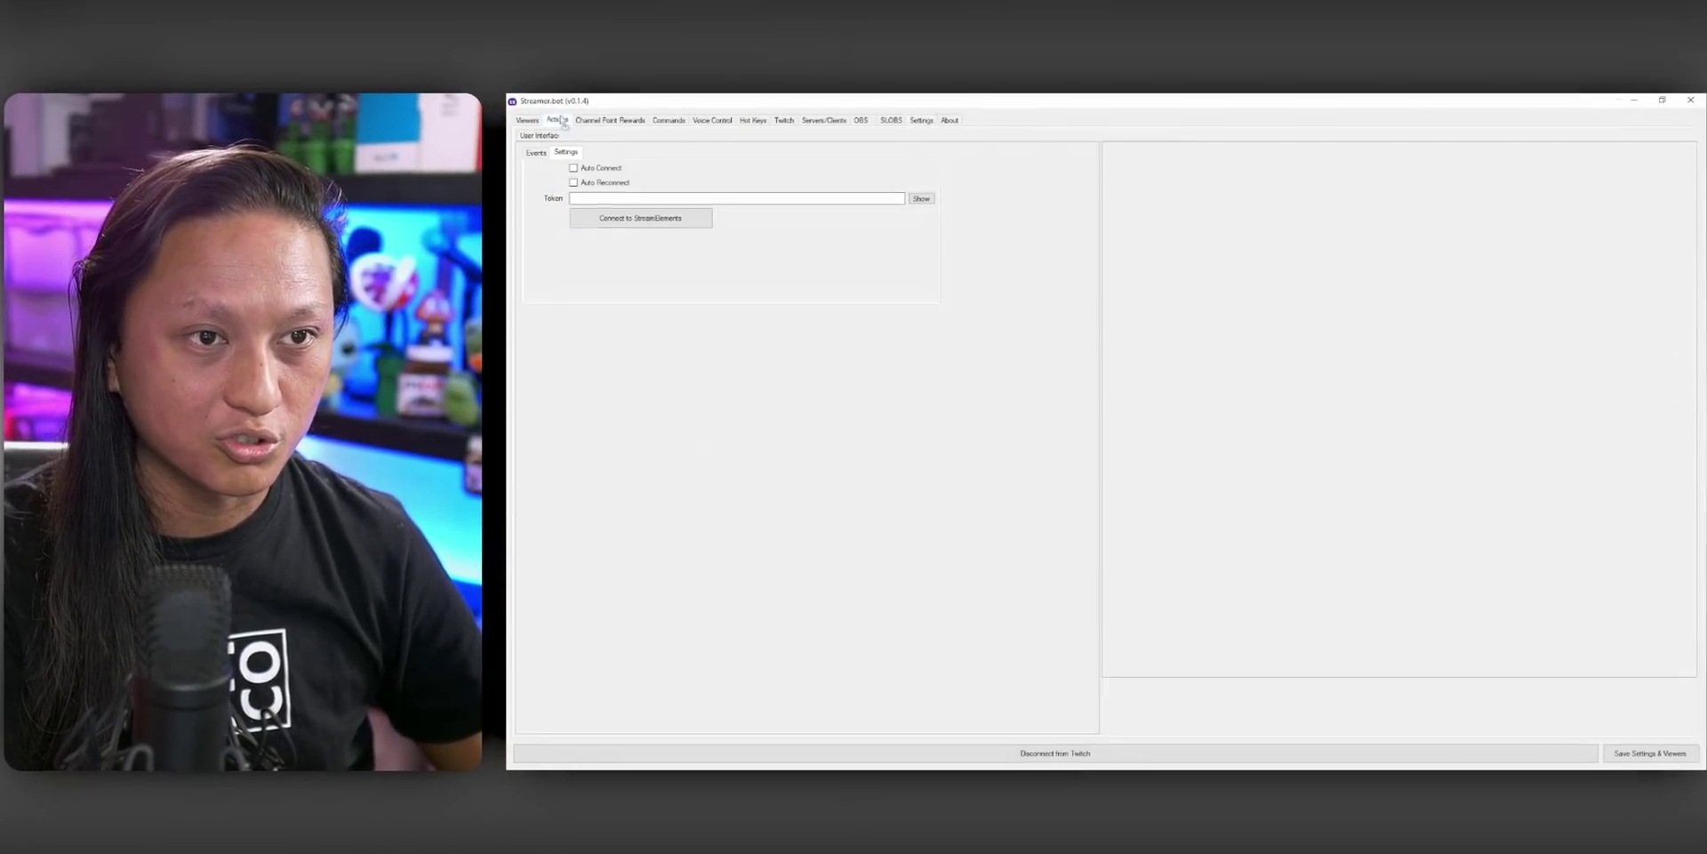
Step: Switch to the Actions page, whose action list is still empty
{"action": "left_click", "coordinate": [558, 120]}
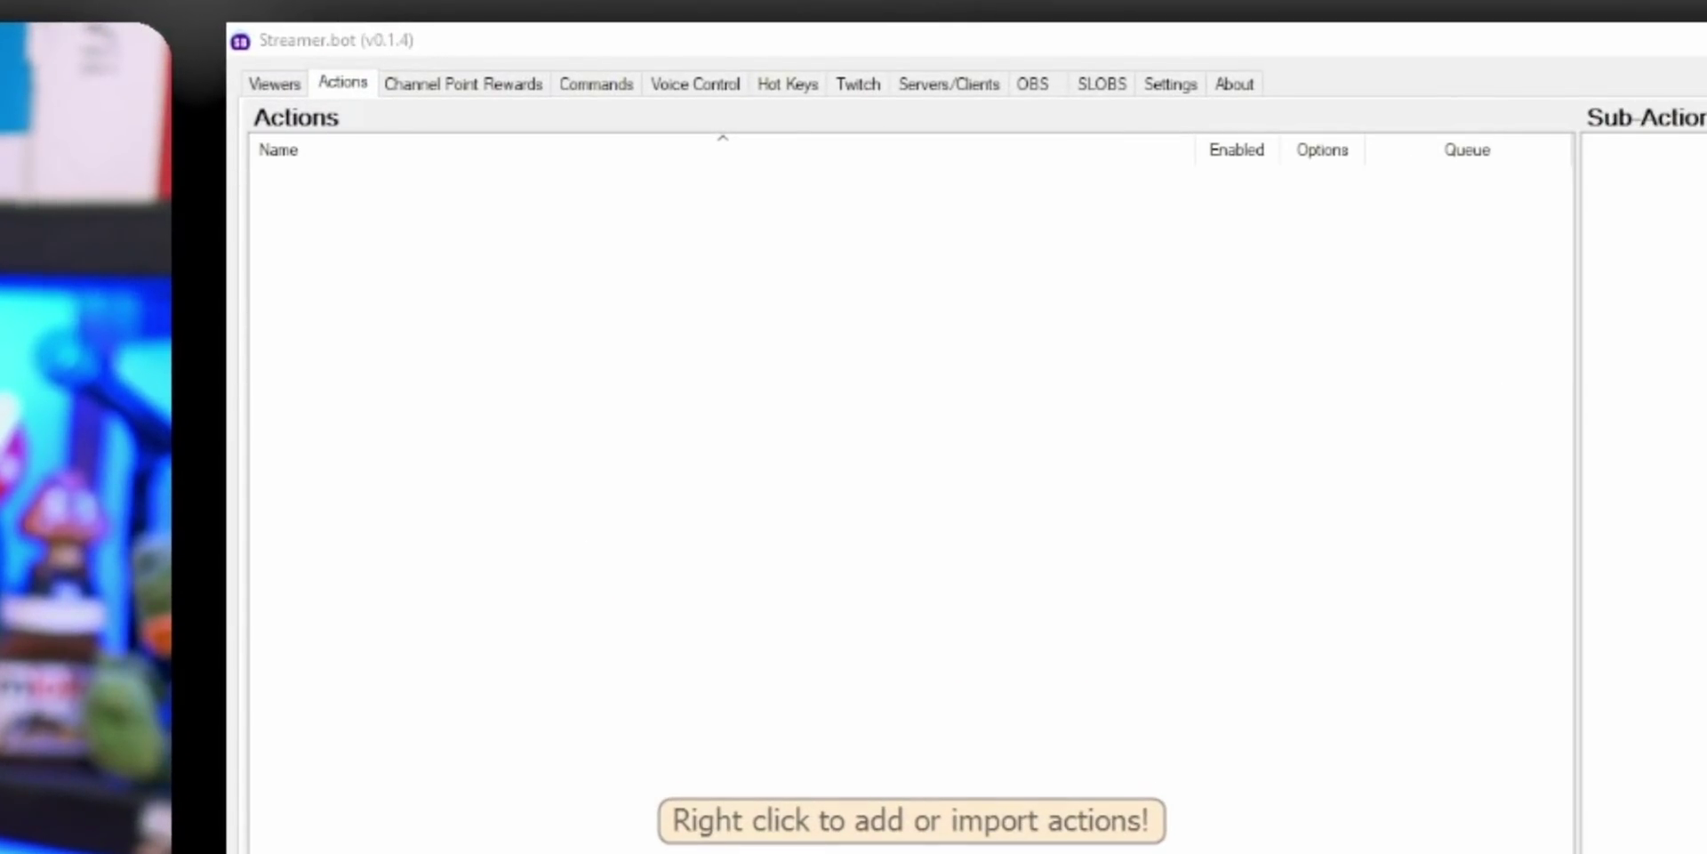